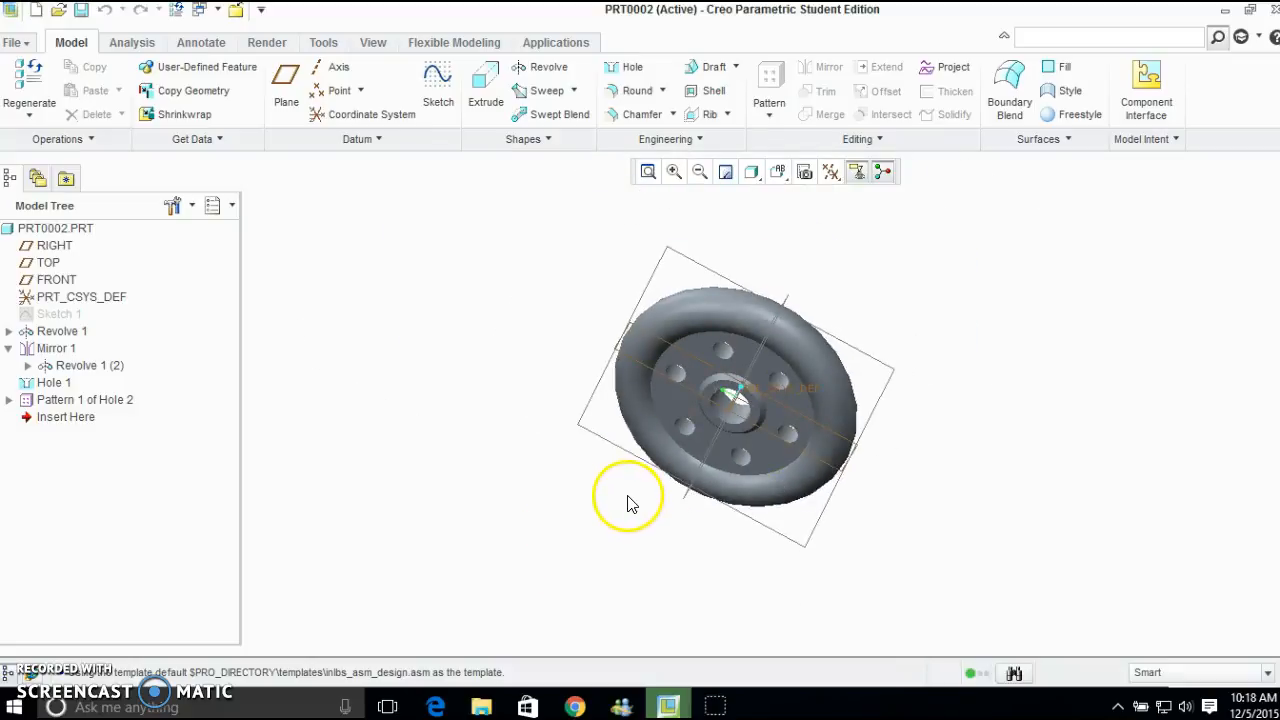
# Create a new design assembly named Wow from the default template and maximize its window
pyautogui.click(22, 45)
pyautogui.moveTo(88, 183)
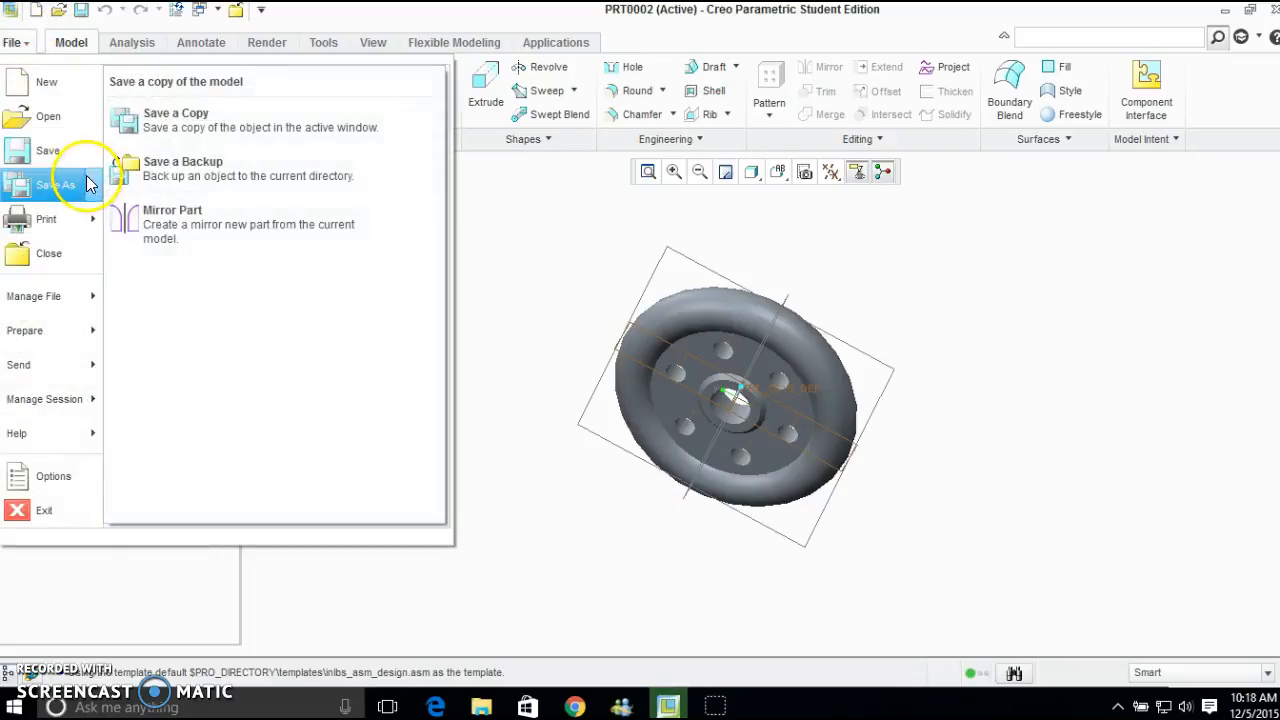
pyautogui.click(45, 82)
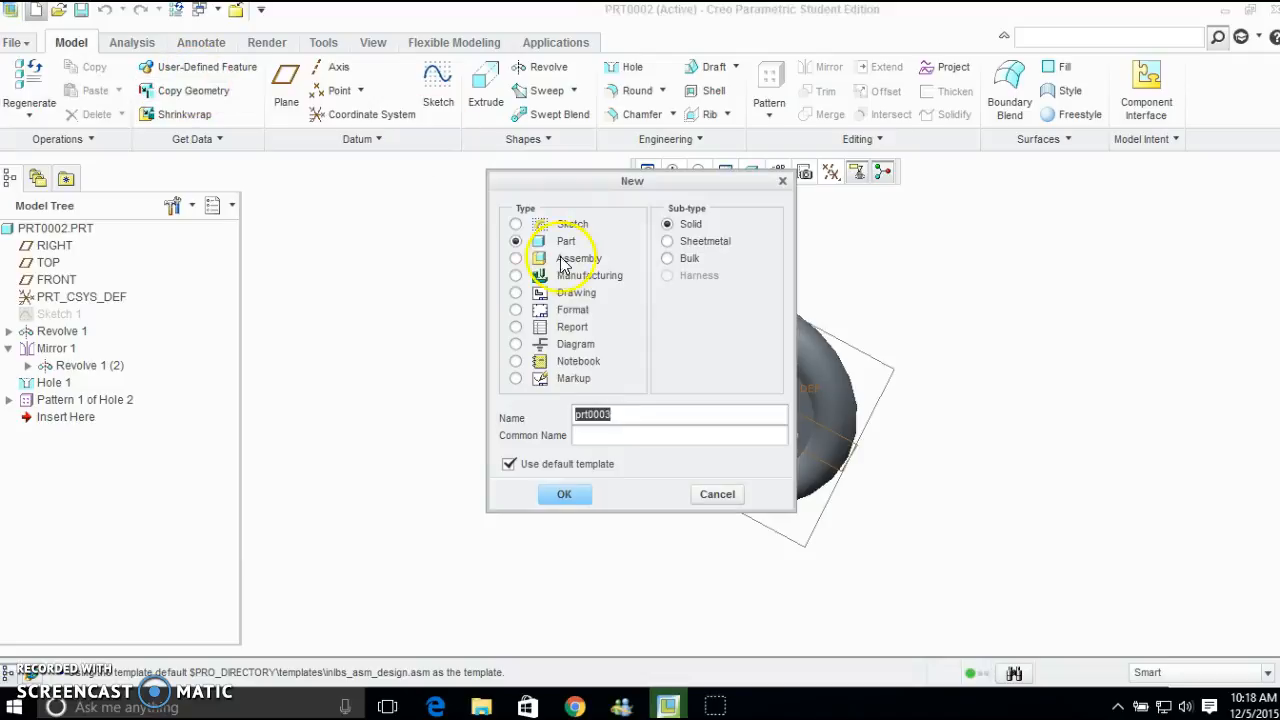
pyautogui.click(517, 262)
pyautogui.moveTo(651, 416); pyautogui.dragTo(561, 418)
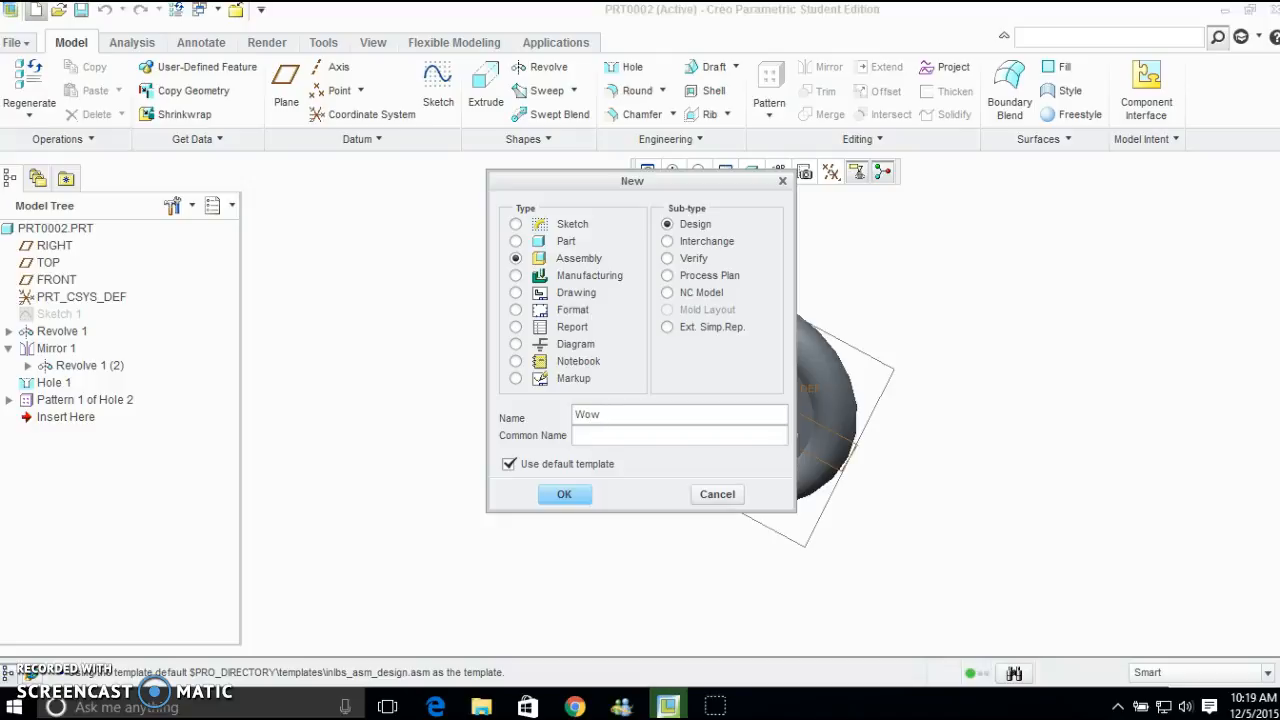
pyautogui.click(575, 499)
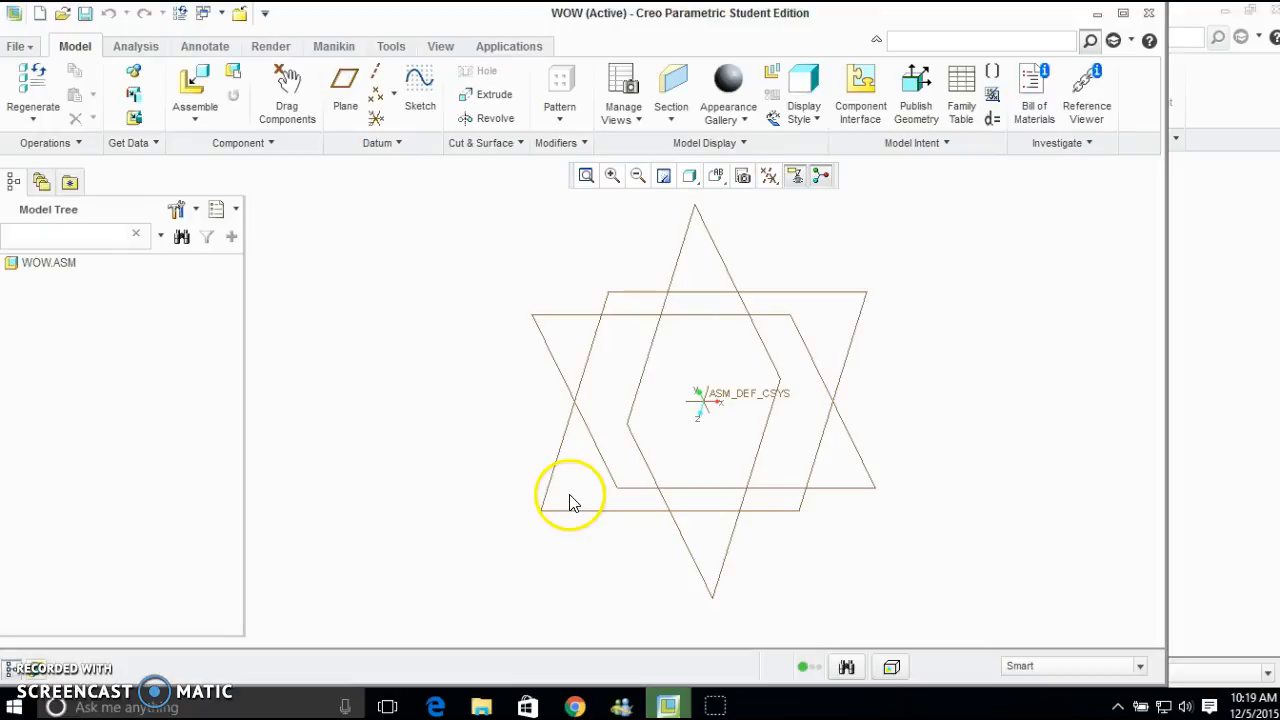
pyautogui.click(1123, 13)
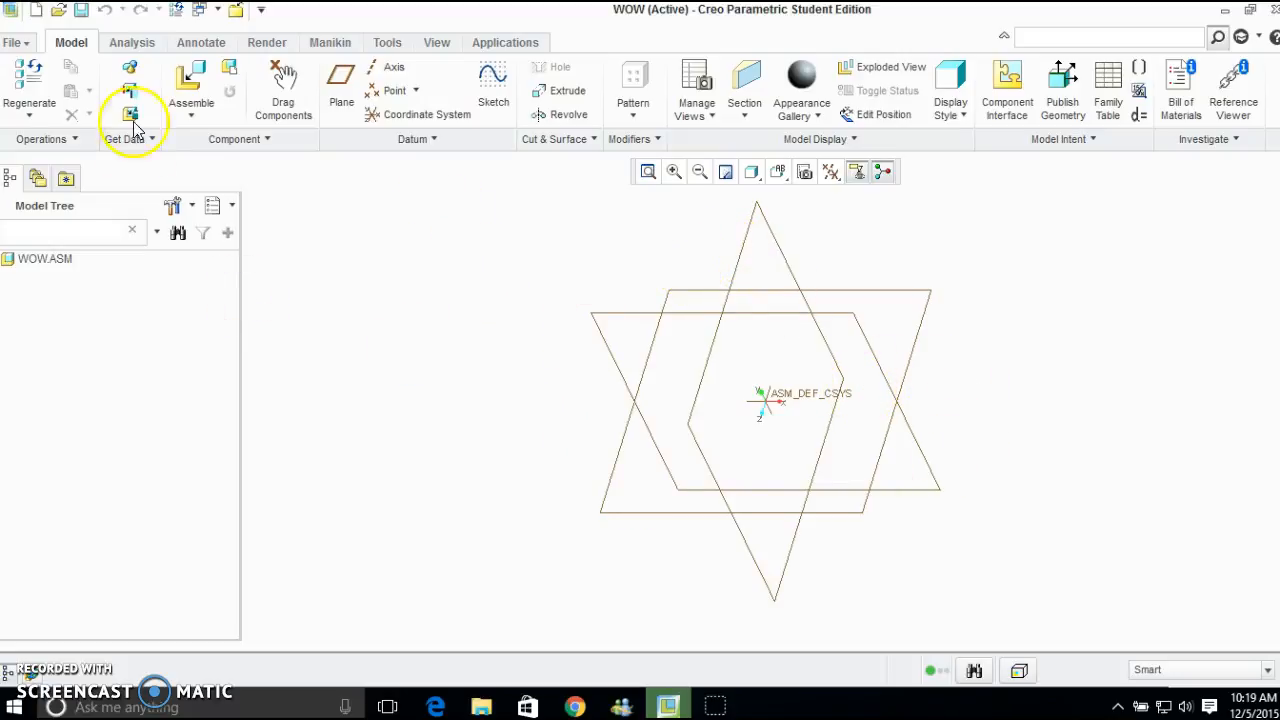
# Insert axle.prt from the INTRO TO CAD folder into the assembly as its first component
pyautogui.click(188, 86)
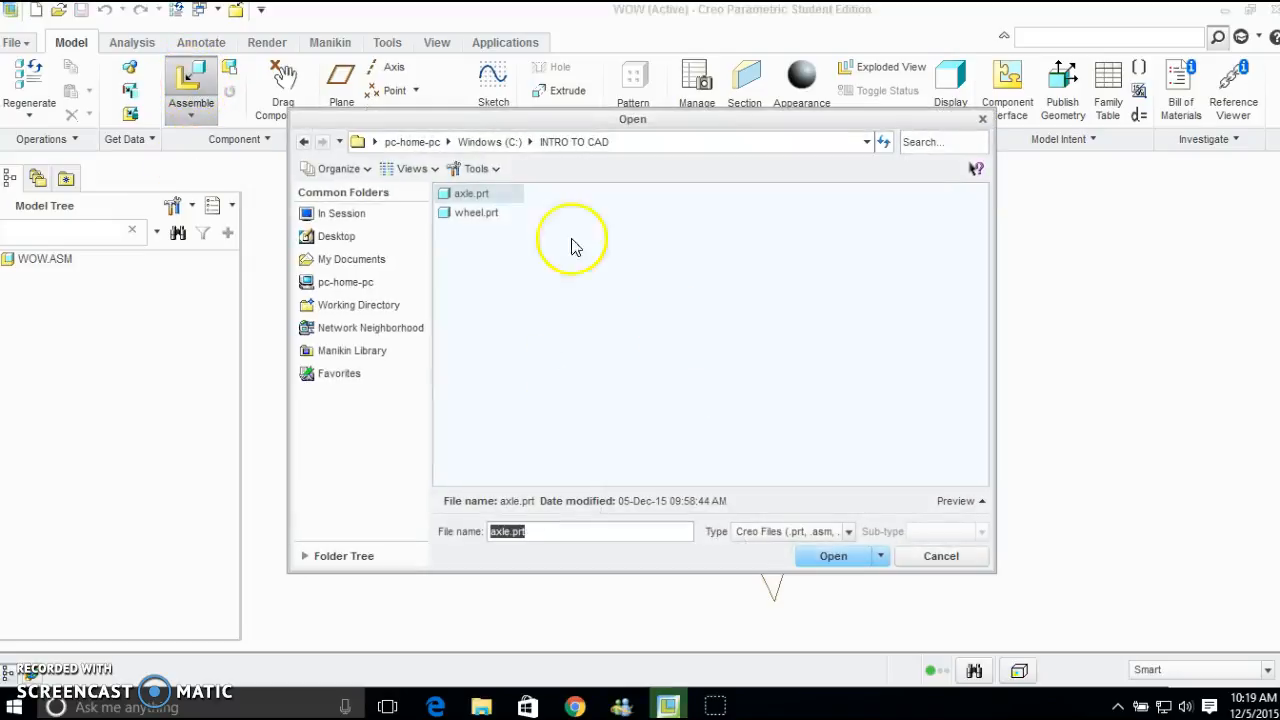
pyautogui.click(460, 197)
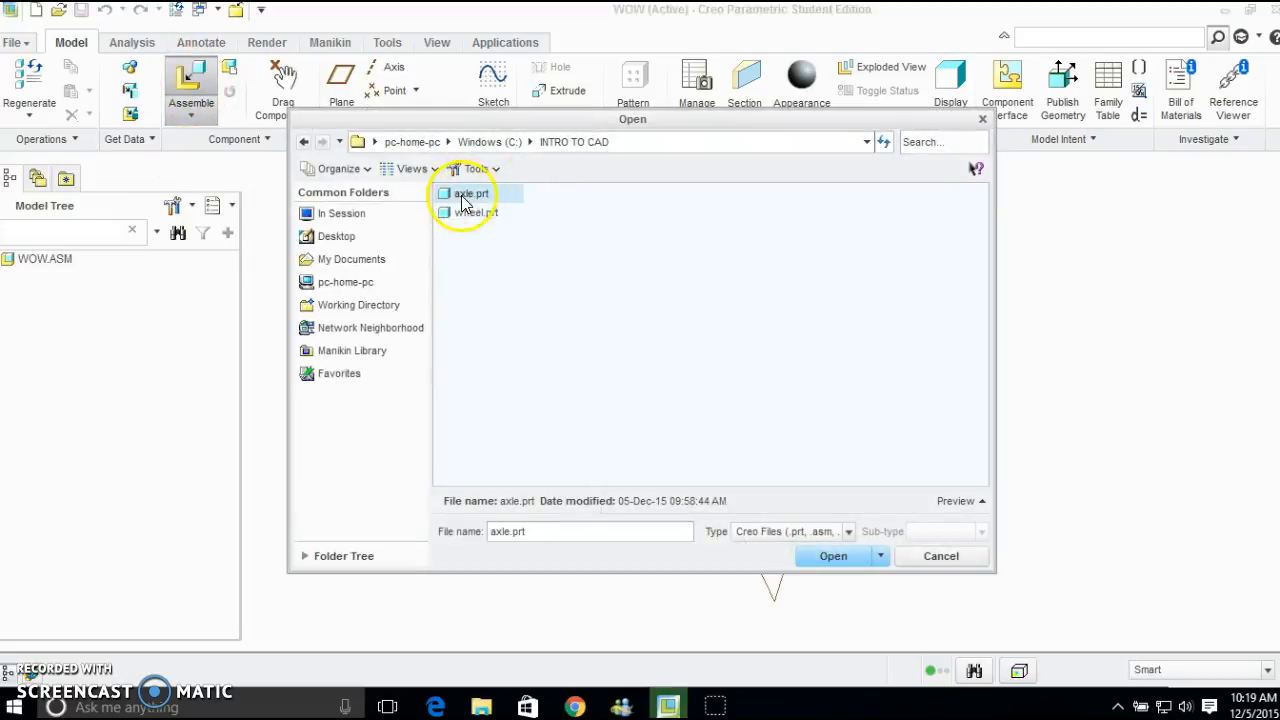
pyautogui.click(834, 557)
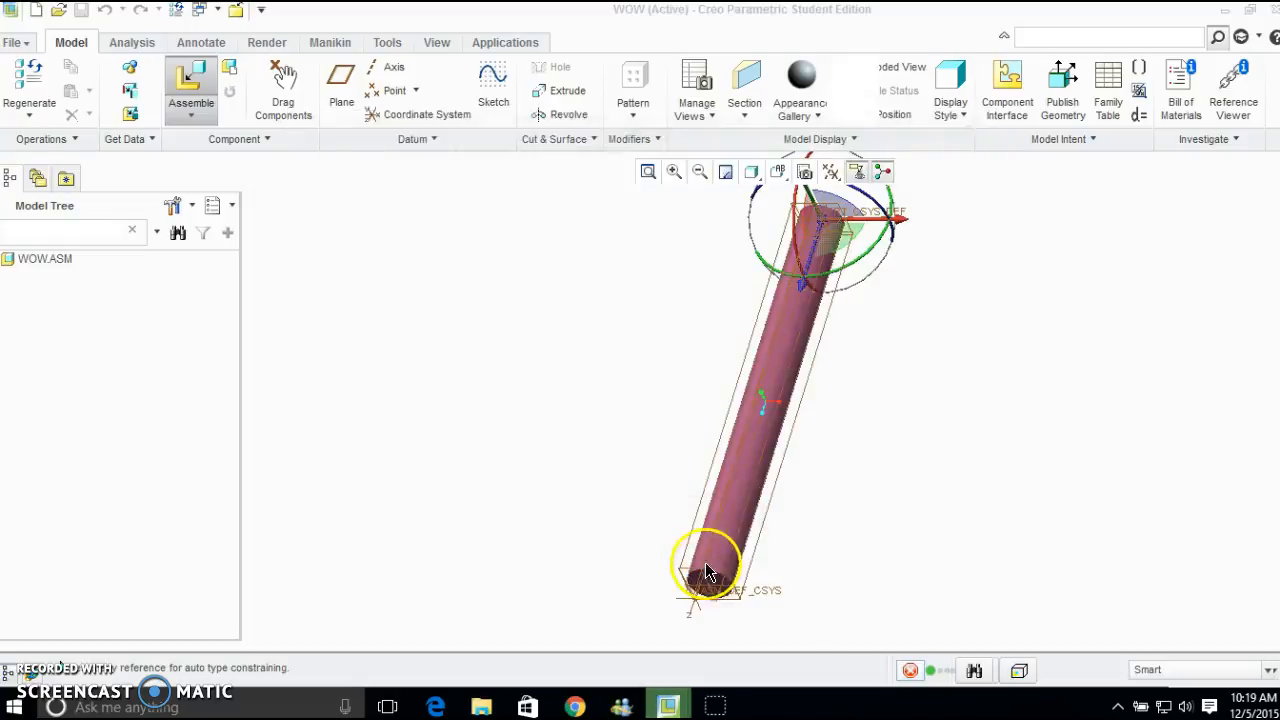
pyautogui.moveTo(771, 457); pyautogui.dragTo(471, 431, button='middle')
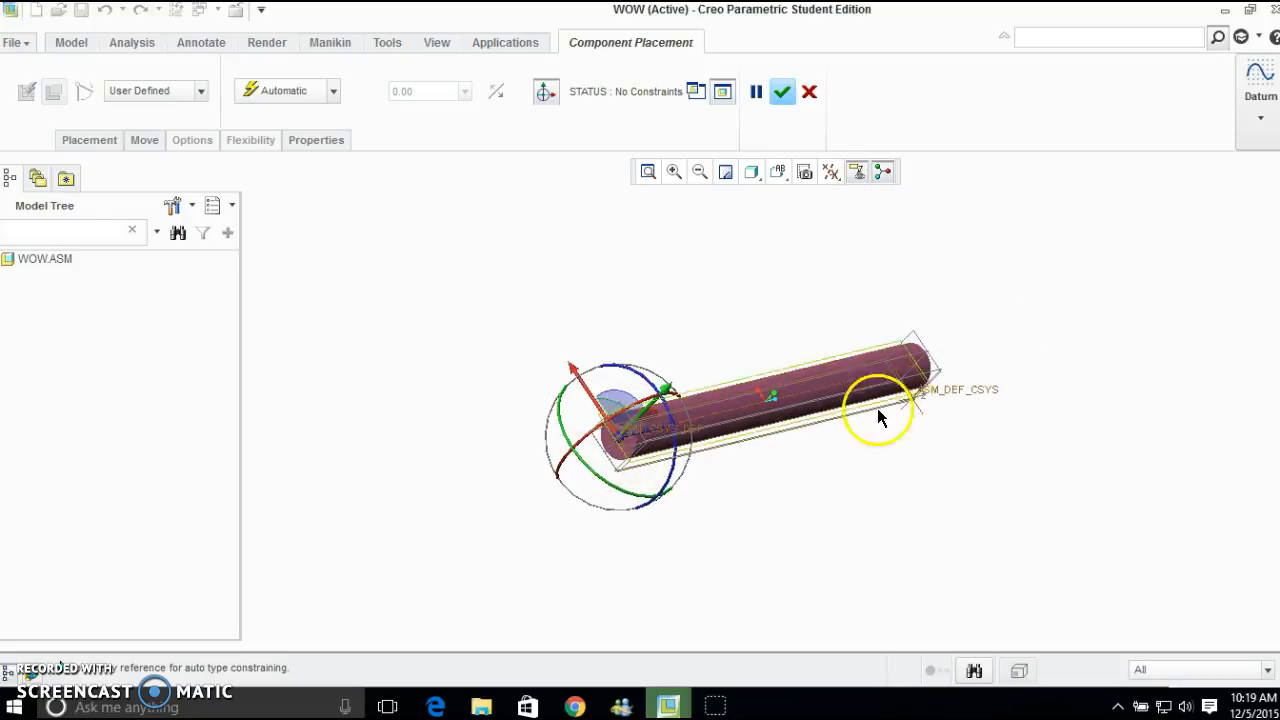
pyautogui.scroll(-5, 660, 450)
pyautogui.scroll(2, 659, 450)
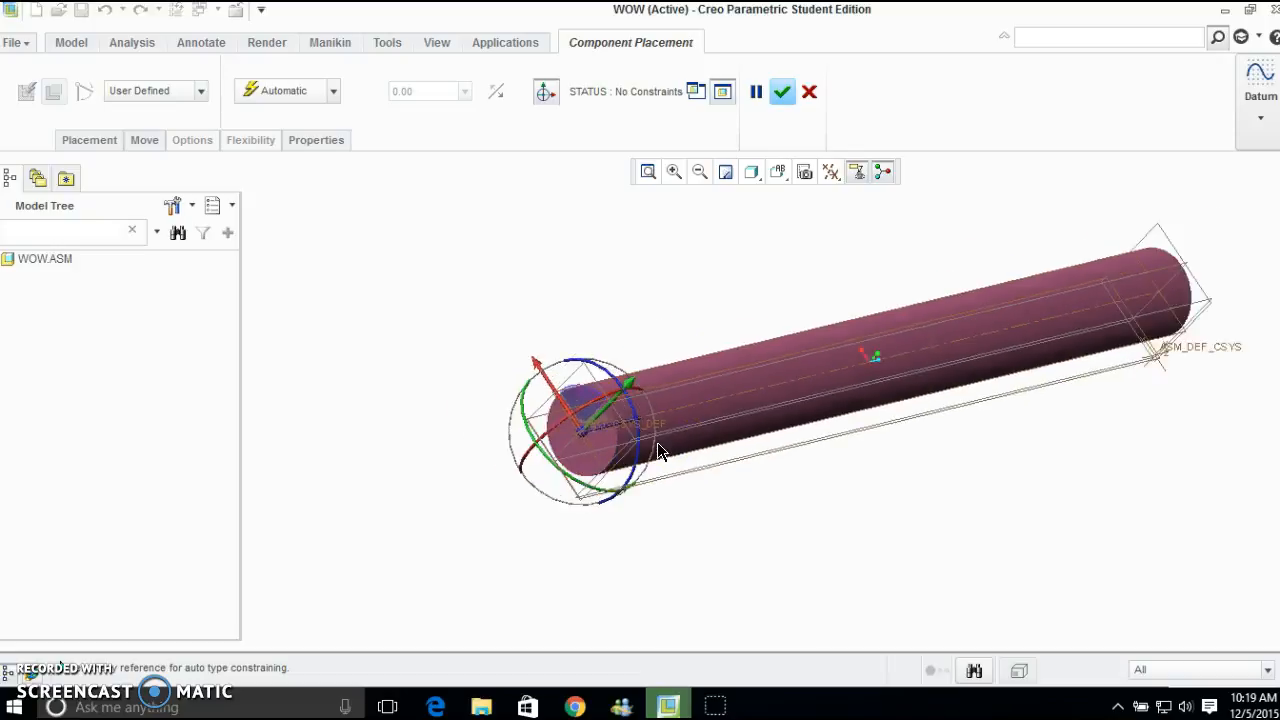
pyautogui.scroll(1, 600, 425)
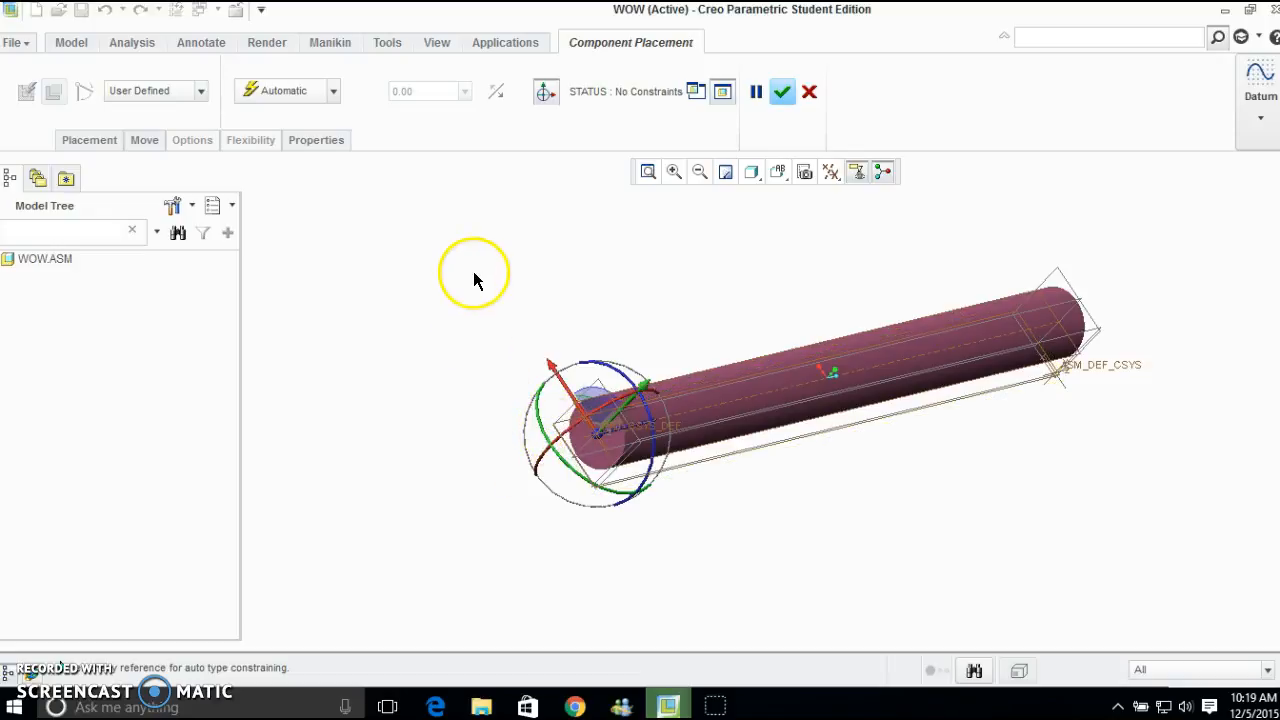
# Lock the axle in its current position with a Fix constraint and accept its placement
pyautogui.click(334, 91)
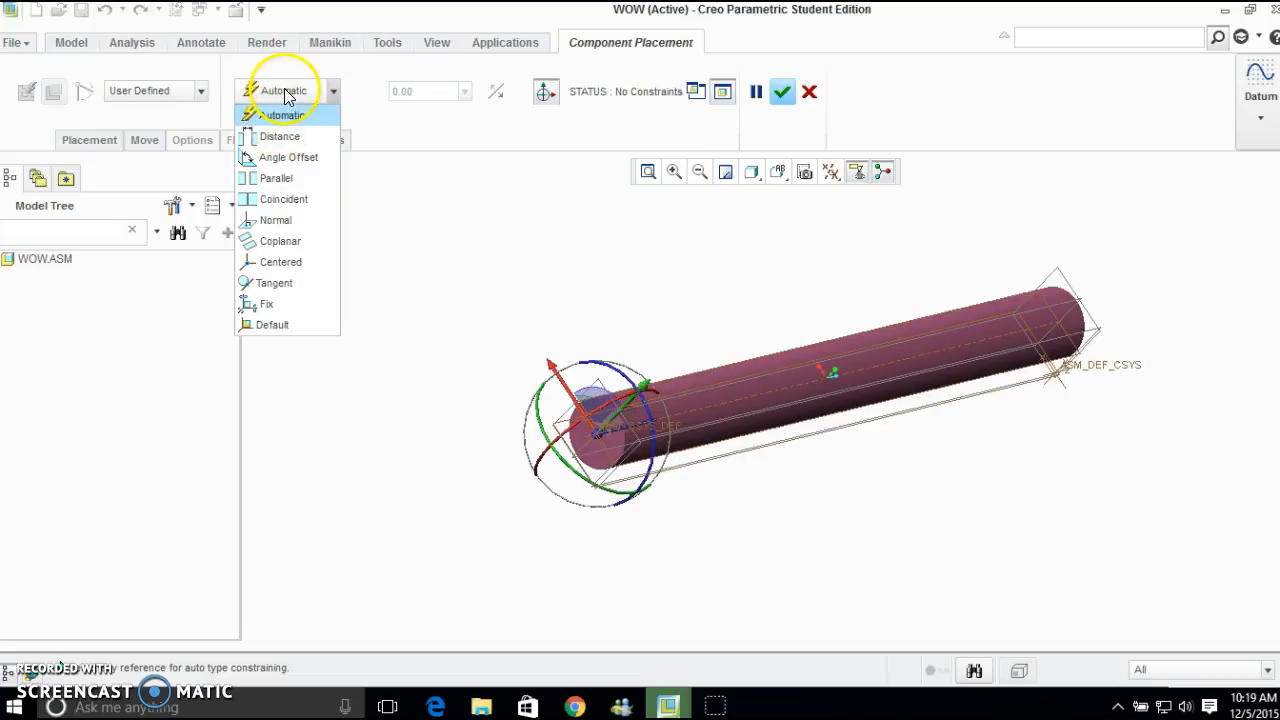
pyautogui.click(280, 305)
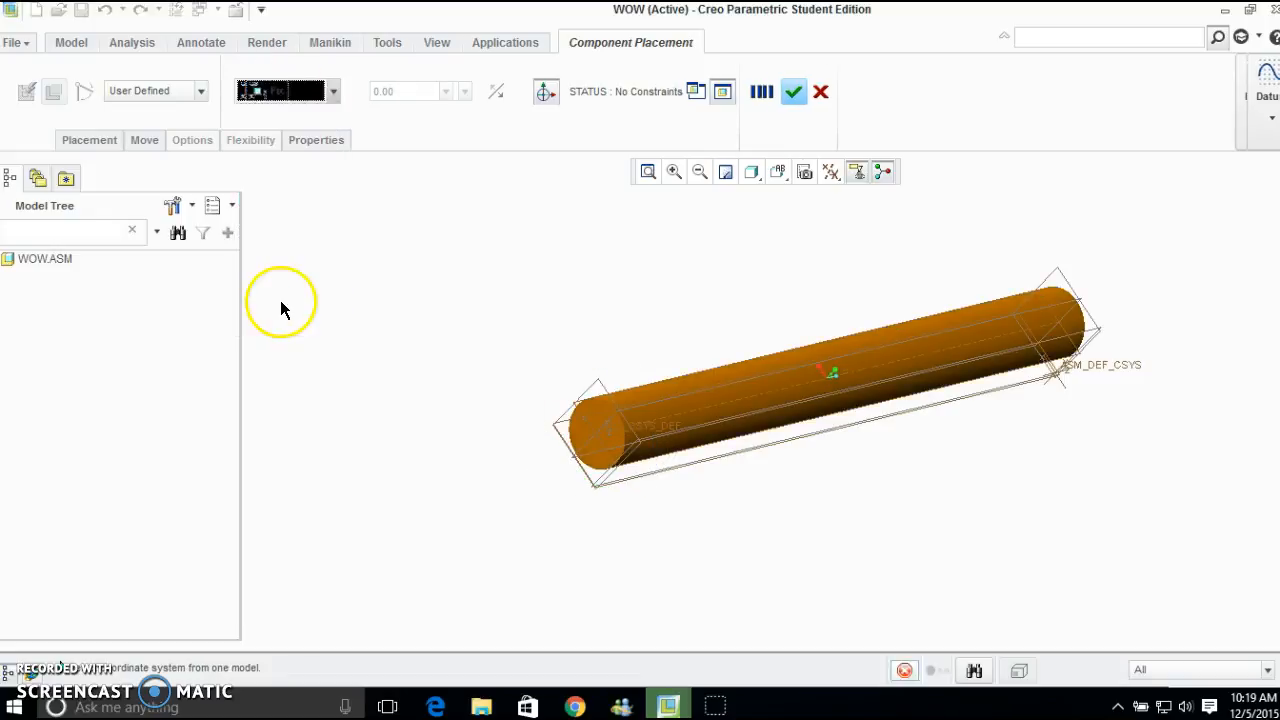
pyautogui.moveTo(864, 395)
pyautogui.mouseDown(button='middle')
pyautogui.moveTo(894, 360)
pyautogui.moveTo(906, 386)
pyautogui.moveTo(877, 388)
pyautogui.mouseUp(button='middle')
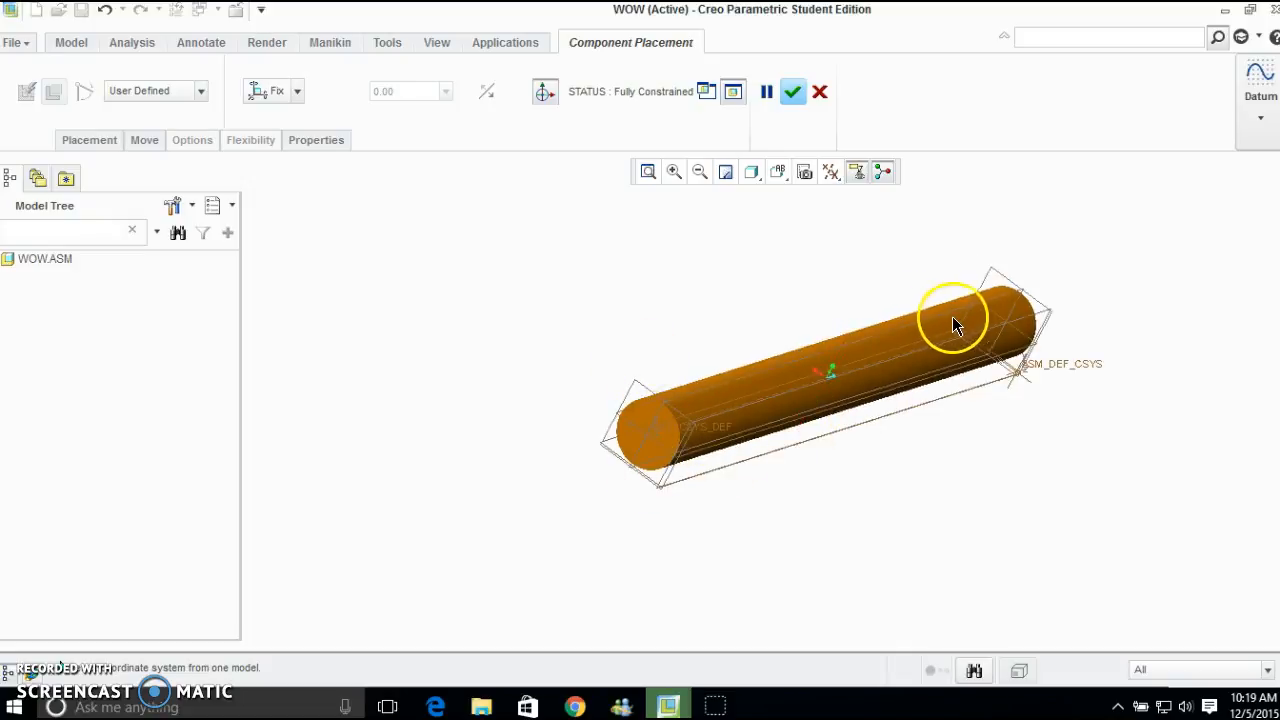
pyautogui.click(792, 92)
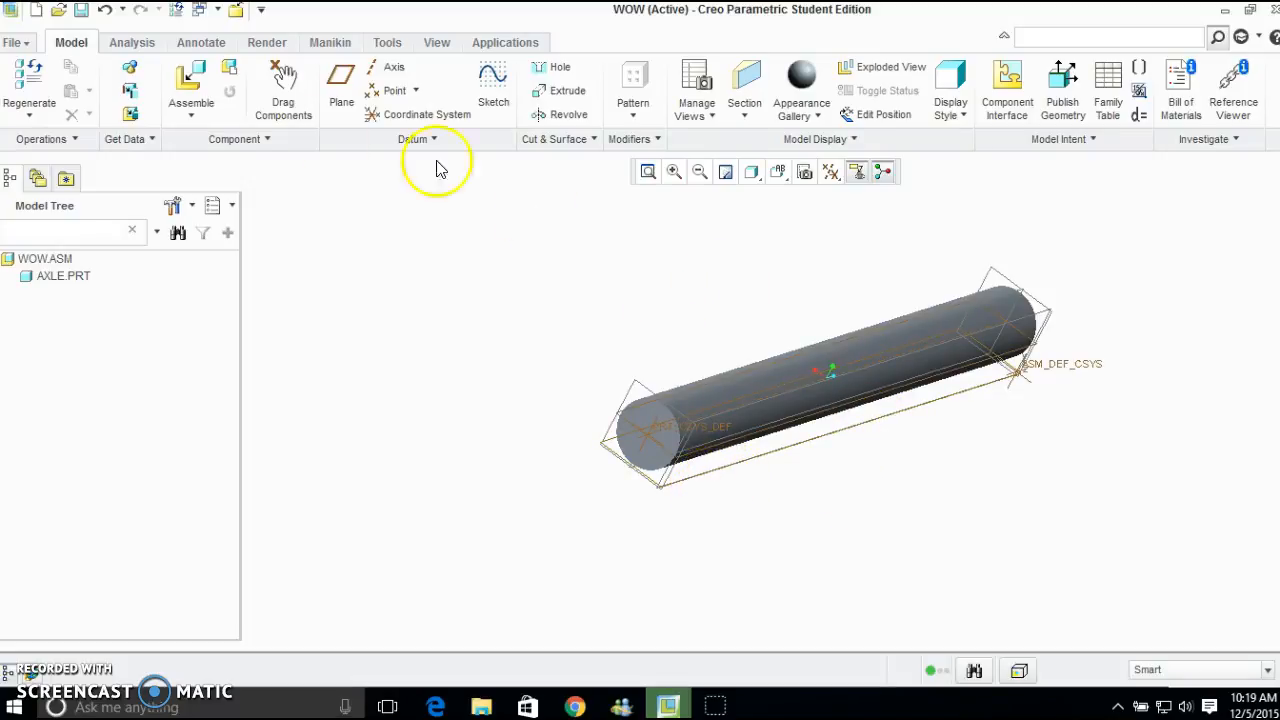
# Insert wheel.prt into the assembly, then move and rotate it so it stands clear of the axle's near end
pyautogui.click(192, 85)
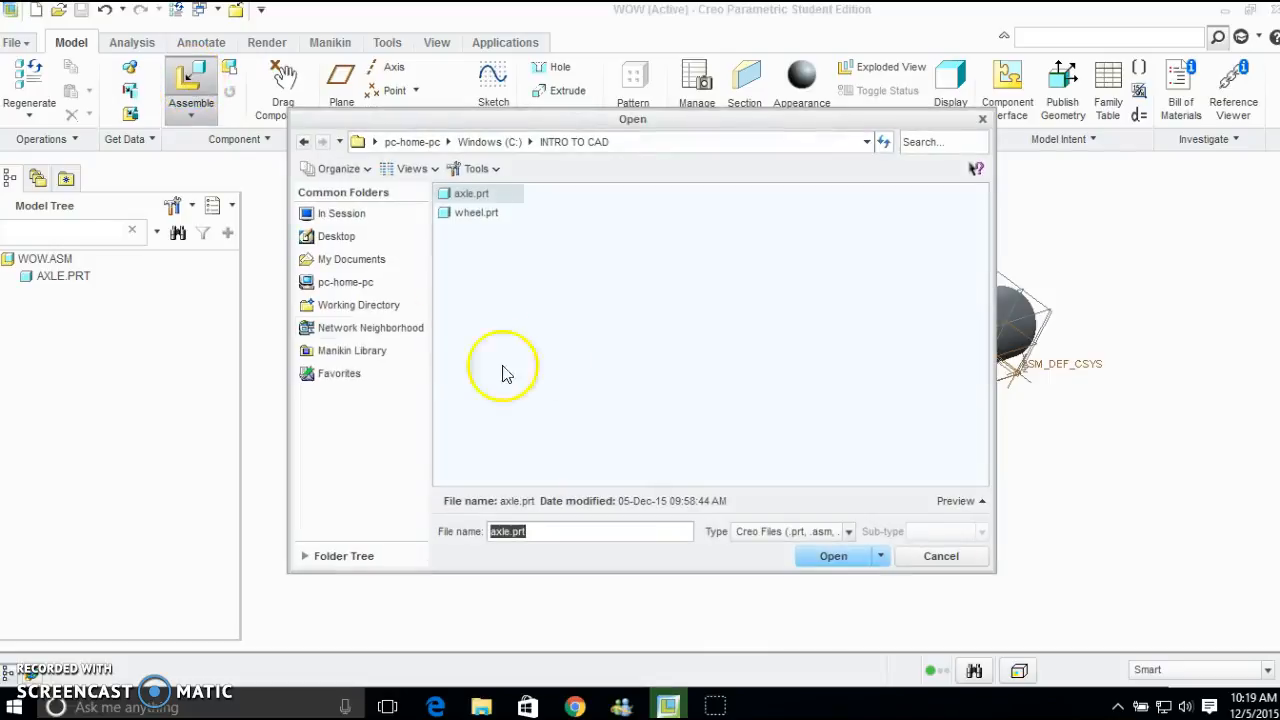
pyautogui.click(474, 213)
pyautogui.click(833, 556)
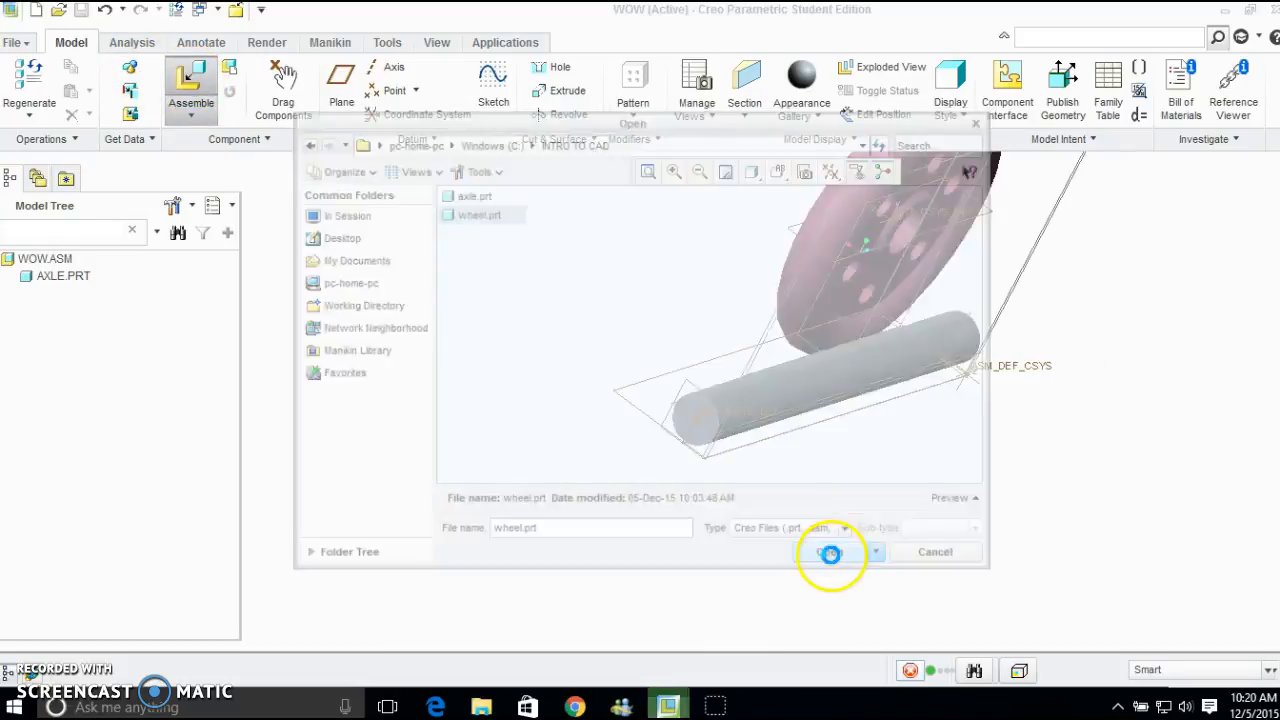
pyautogui.moveTo(891, 236); pyautogui.dragTo(958, 198, button='middle')
pyautogui.moveTo(958, 194); pyautogui.dragTo(438, 372)
pyautogui.moveTo(390, 450); pyautogui.dragTo(505, 462)
pyautogui.moveTo(551, 528); pyautogui.dragTo(445, 490, button='middle')
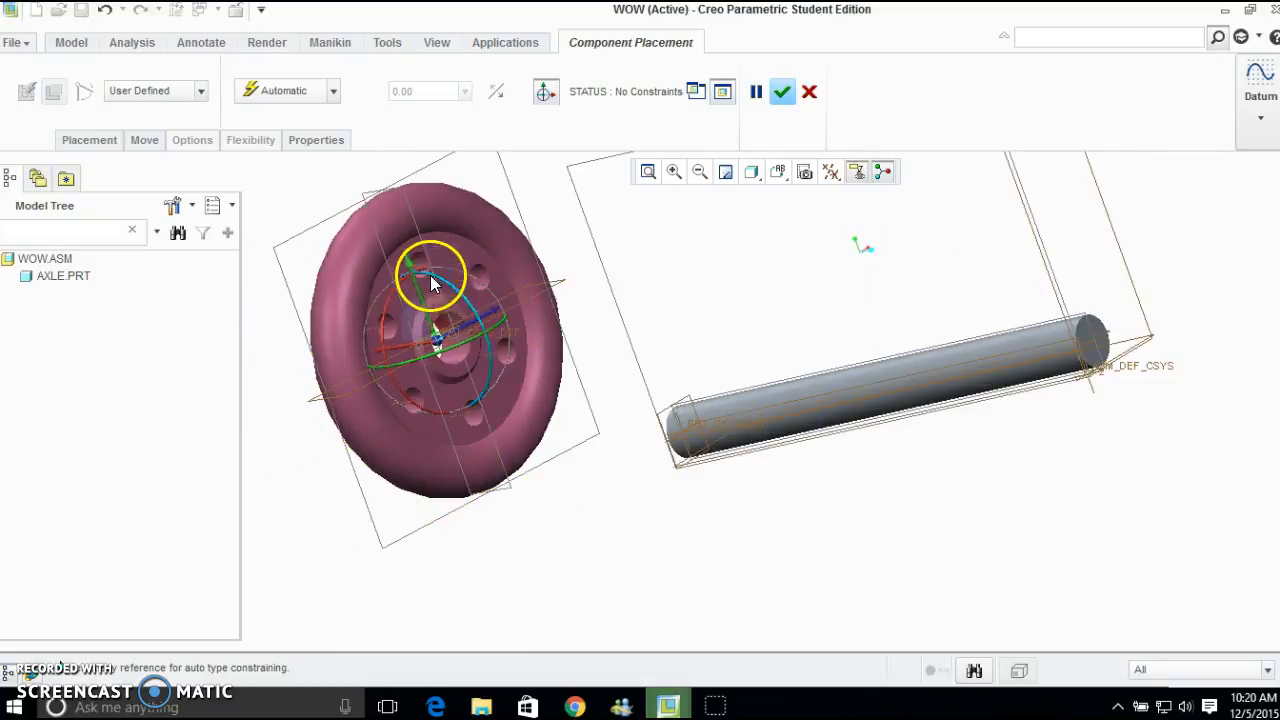
pyautogui.moveTo(416, 292); pyautogui.dragTo(591, 543)
pyautogui.moveTo(591, 543); pyautogui.dragTo(684, 520, button='middle')
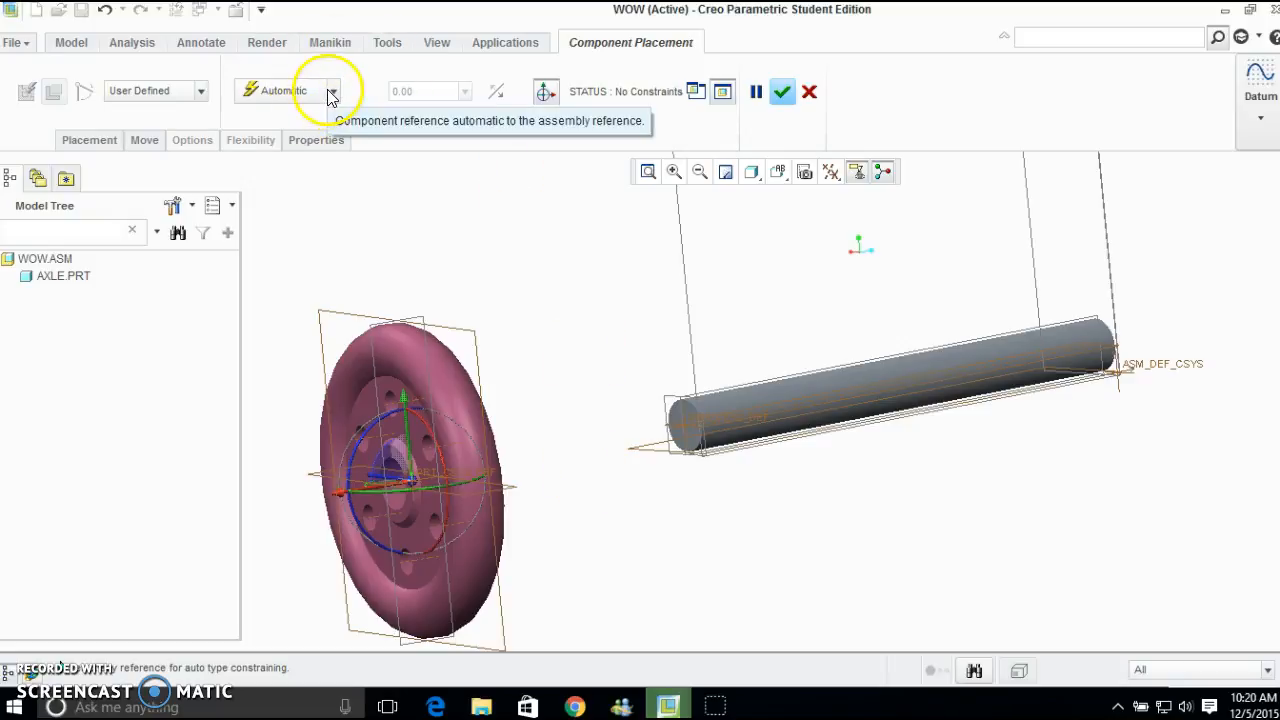
# Give the wheel a Pin connection and align its central axis with the axle's centre axis
pyautogui.click(201, 91)
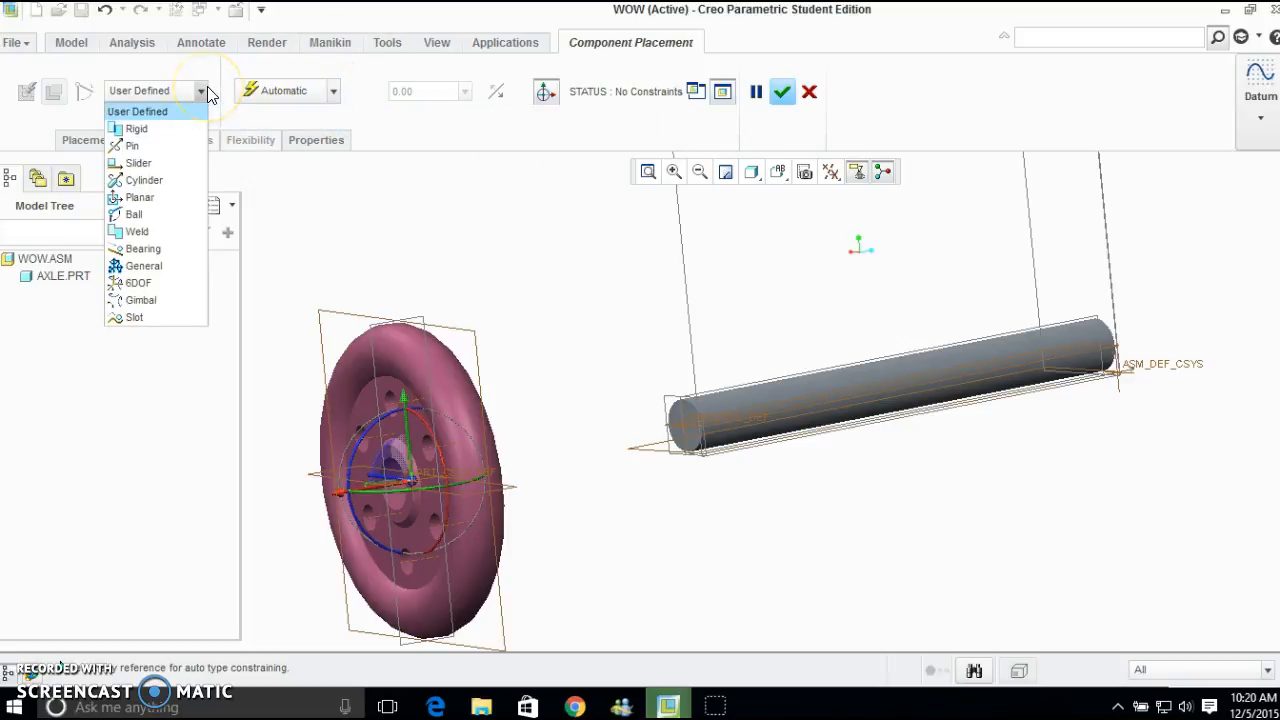
pyautogui.click(127, 146)
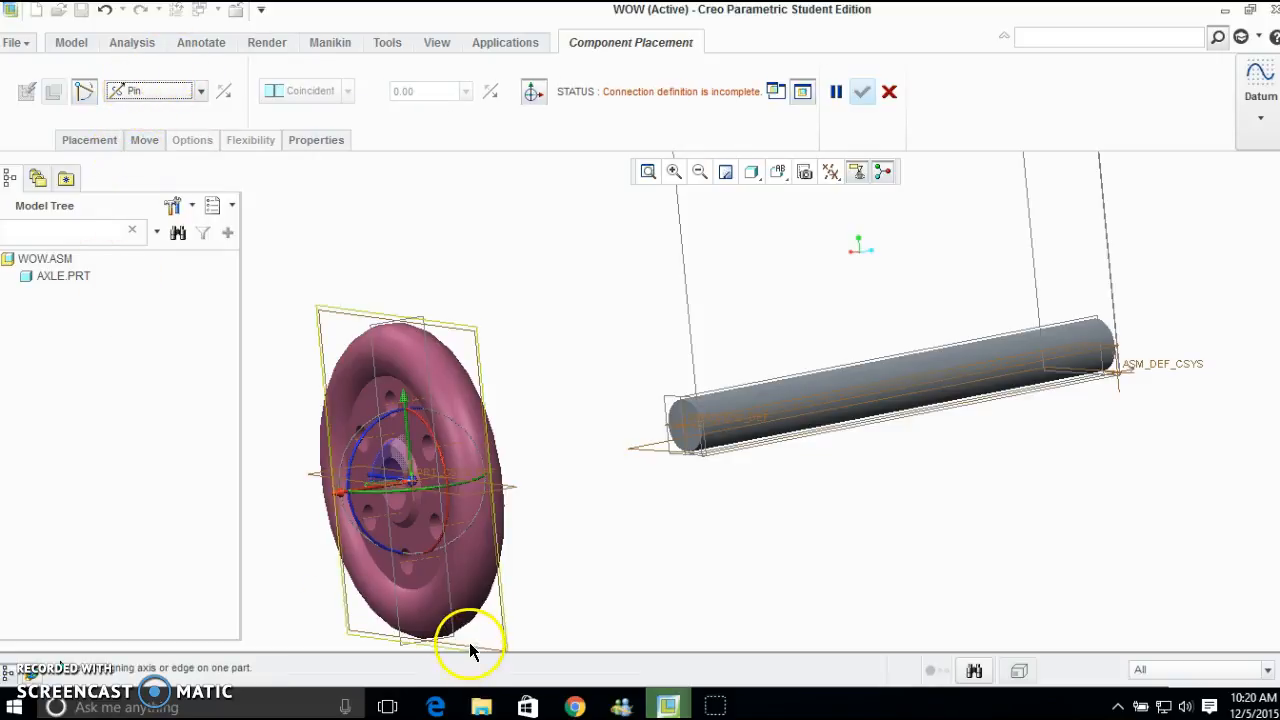
pyautogui.scroll(-4, 422, 558)
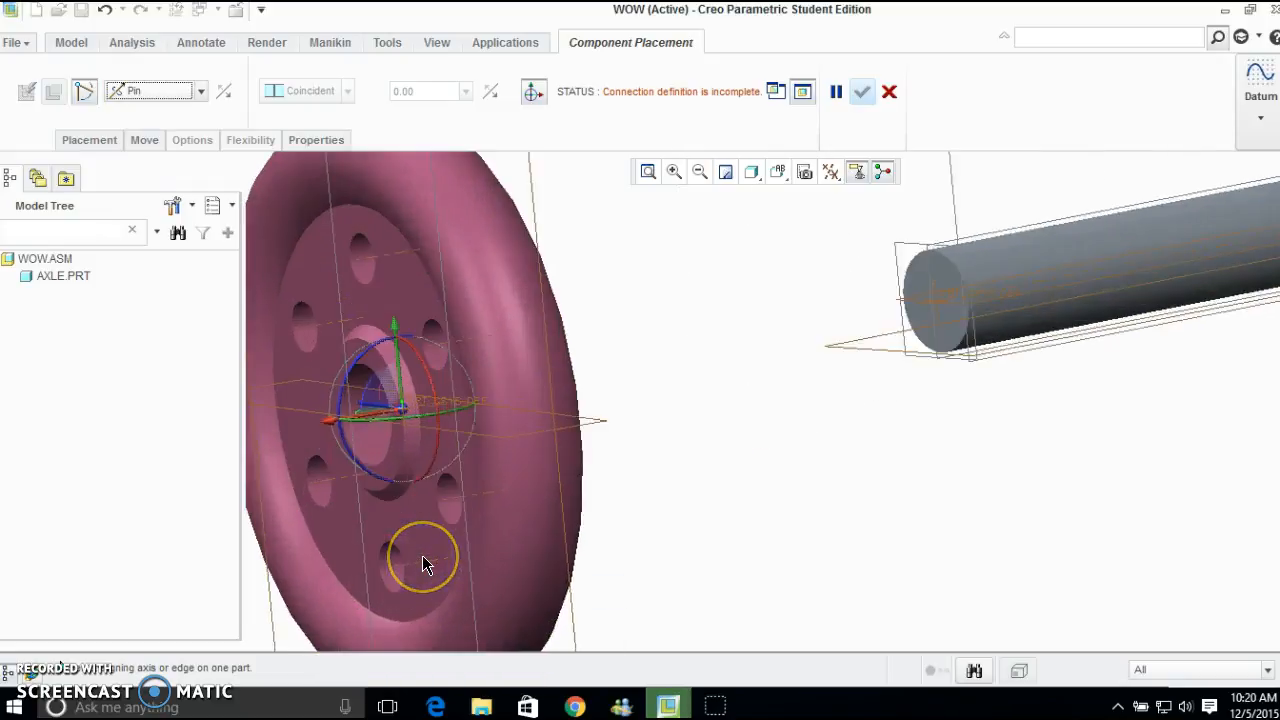
pyautogui.scroll(-1, 425, 558)
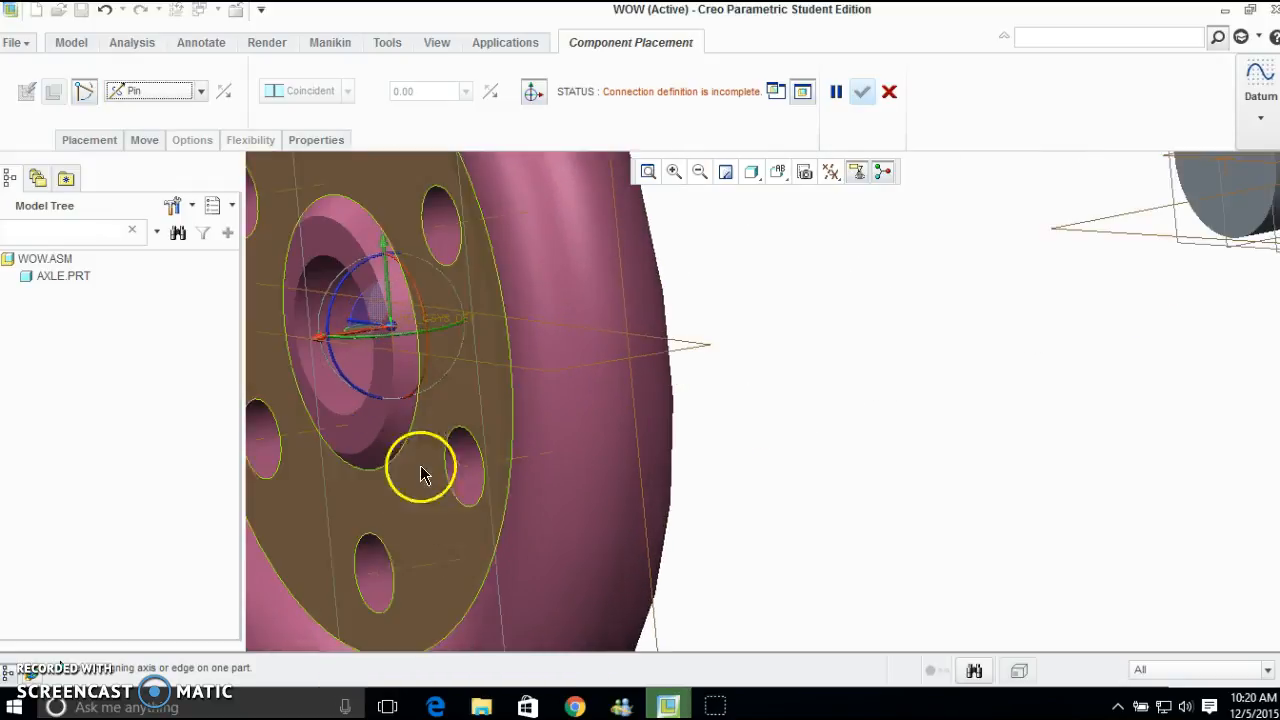
pyautogui.click(411, 326)
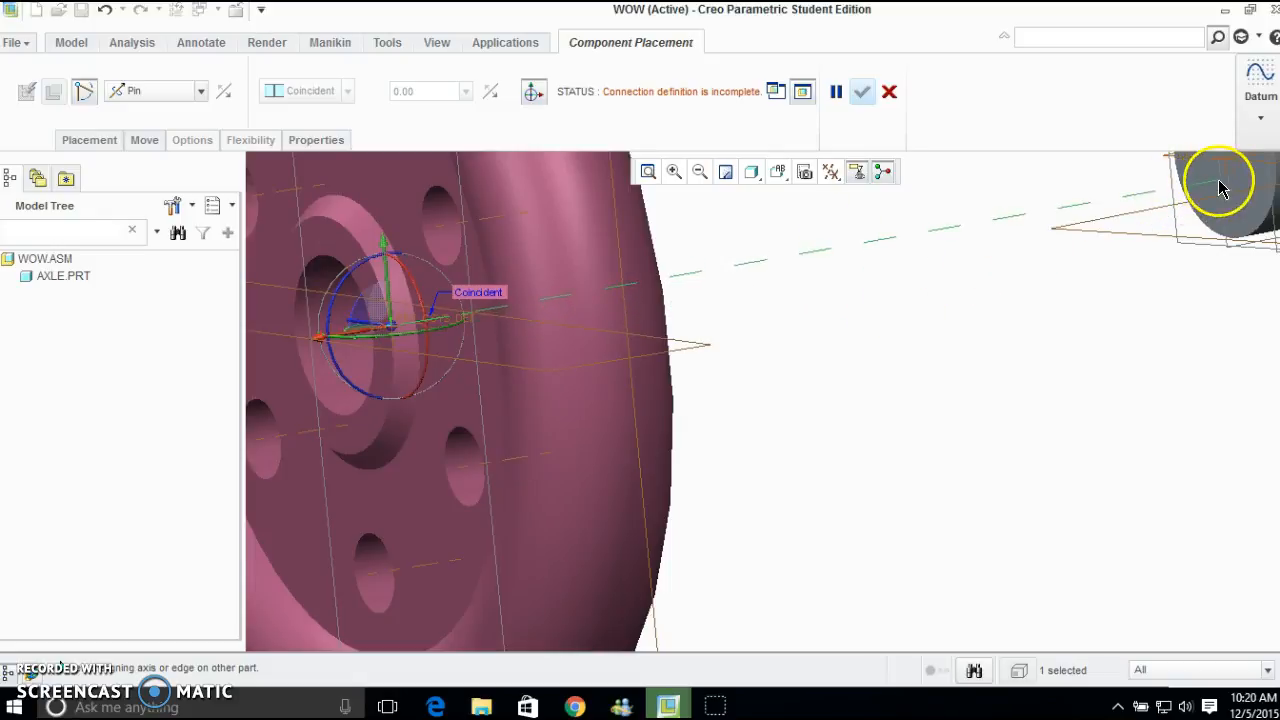
pyautogui.scroll(-3, 1180, 217)
pyautogui.scroll(-1, 1181, 219)
pyautogui.keyDown('shift'); pyautogui.moveTo(1172, 216); pyautogui.dragTo(626, 430, button='middle'); pyautogui.keyUp('shift')
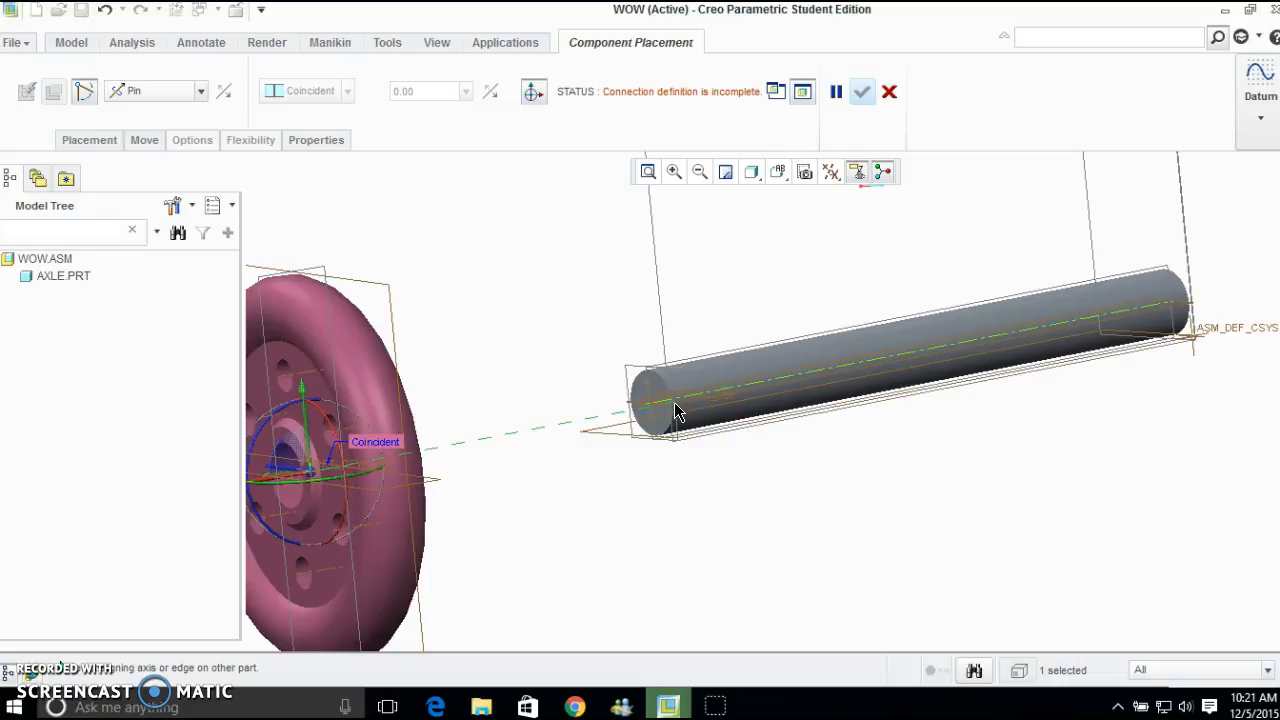
pyautogui.click(677, 410)
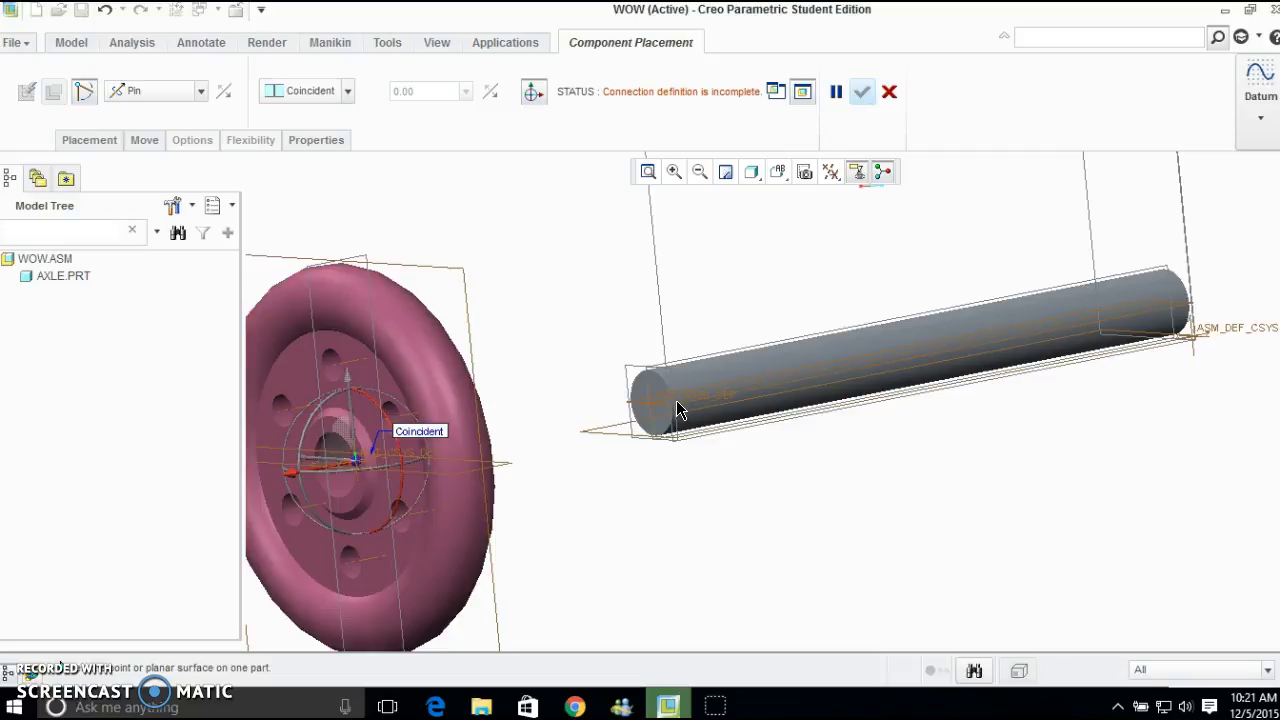
# Define the pin's translation by making the wheel's outer hub face coincident with the axle's near end face, and accept the placement
pyautogui.click(92, 141)
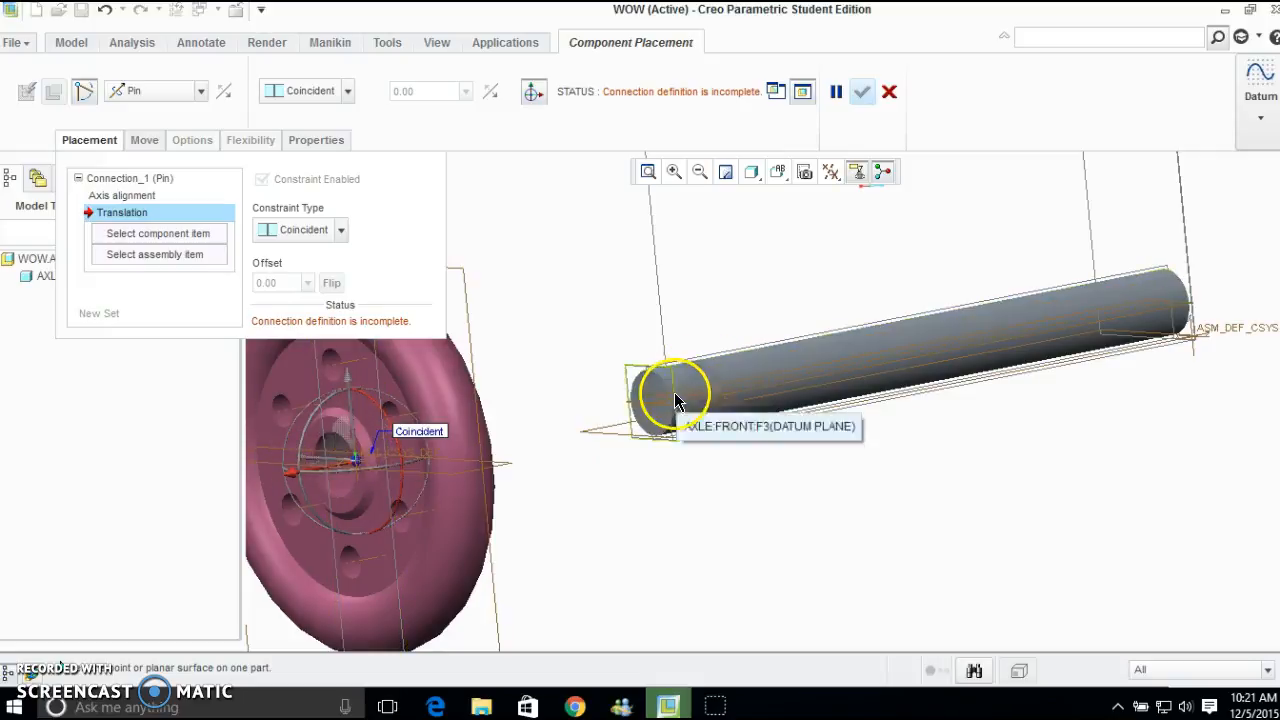
pyautogui.click(333, 437)
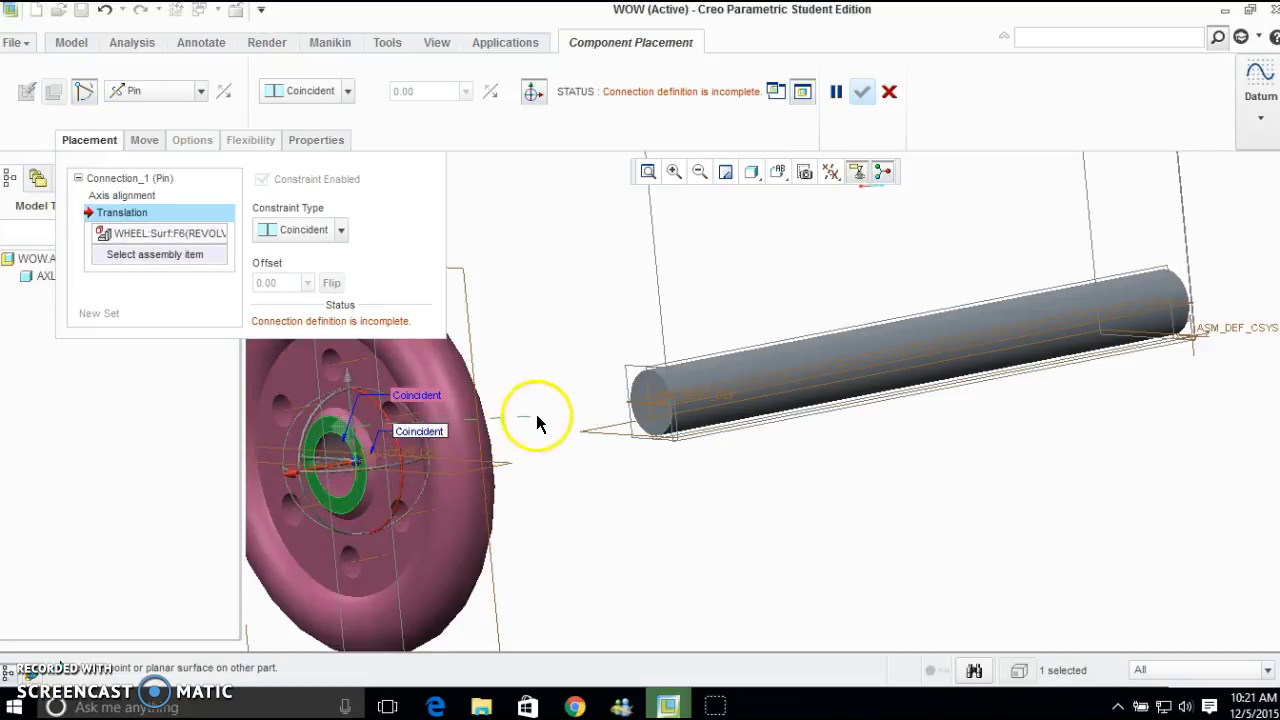
pyautogui.click(645, 405)
pyautogui.moveTo(586, 403); pyautogui.dragTo(748, 418, button='middle')
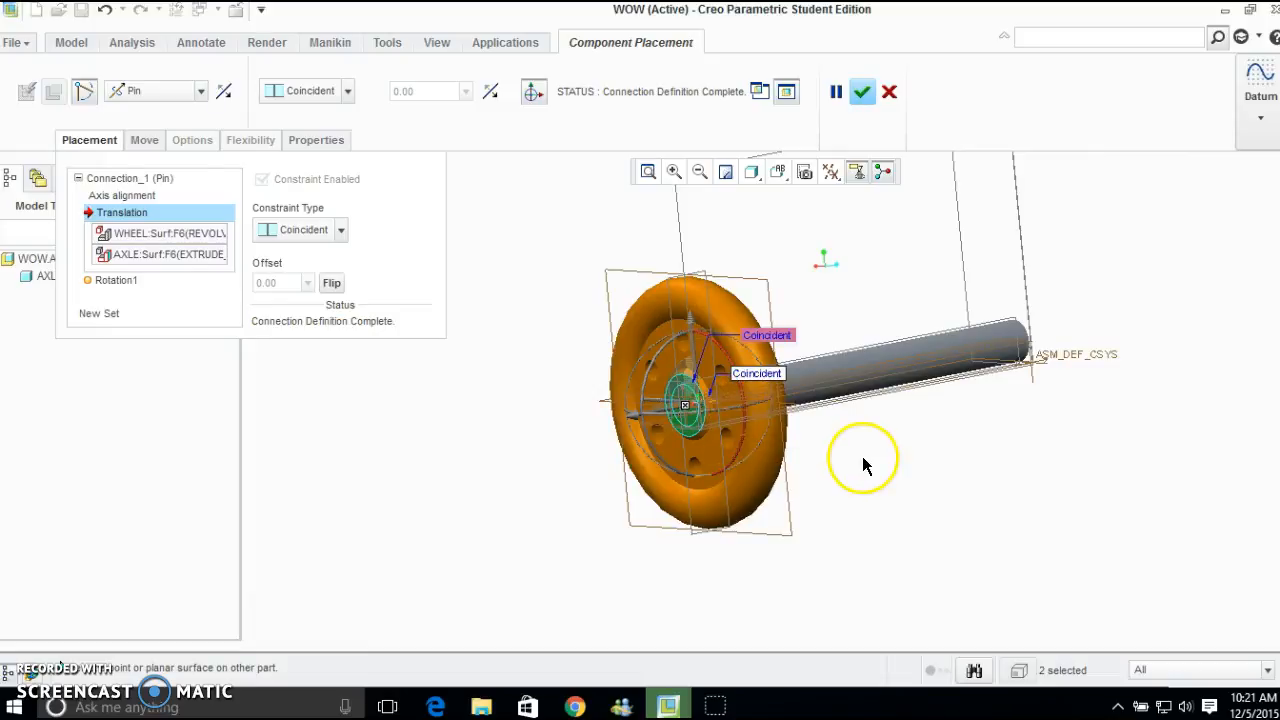
pyautogui.scroll(1, 863, 463)
pyautogui.scroll(-2, 850, 445)
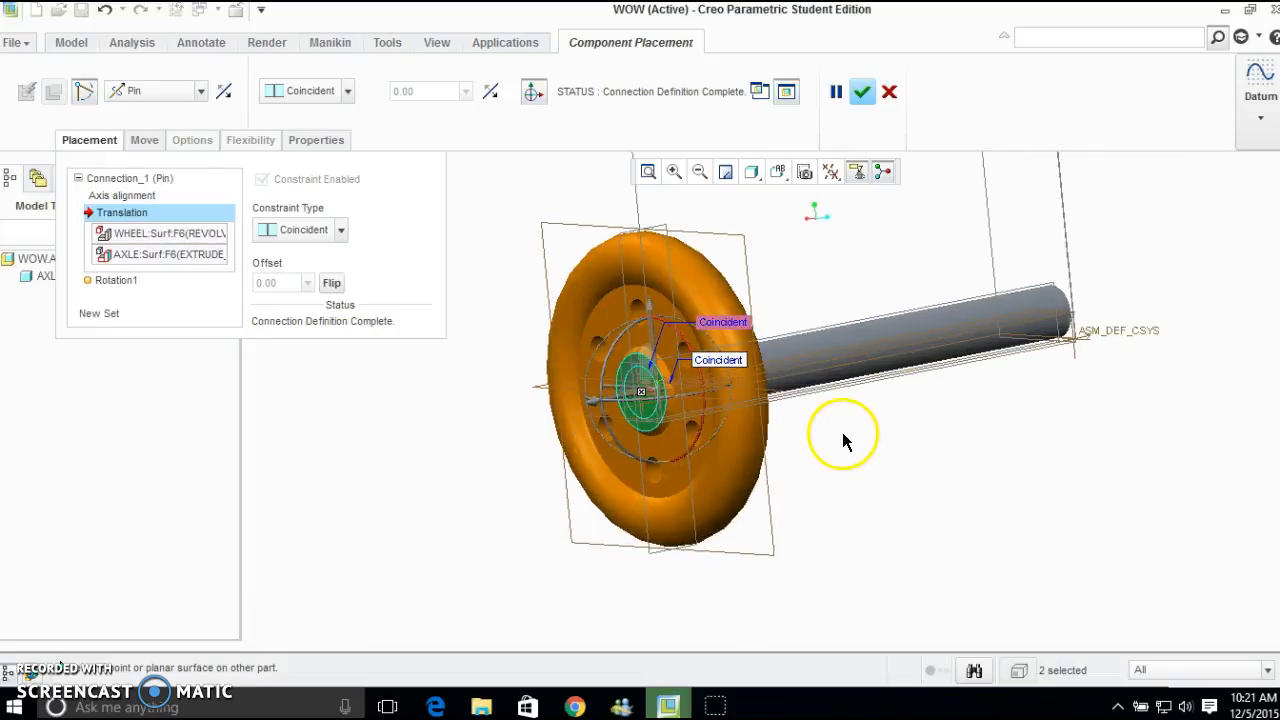
pyautogui.keyDown('shift'); pyautogui.moveTo(833, 429); pyautogui.dragTo(716, 378, button='middle'); pyautogui.keyUp('shift')
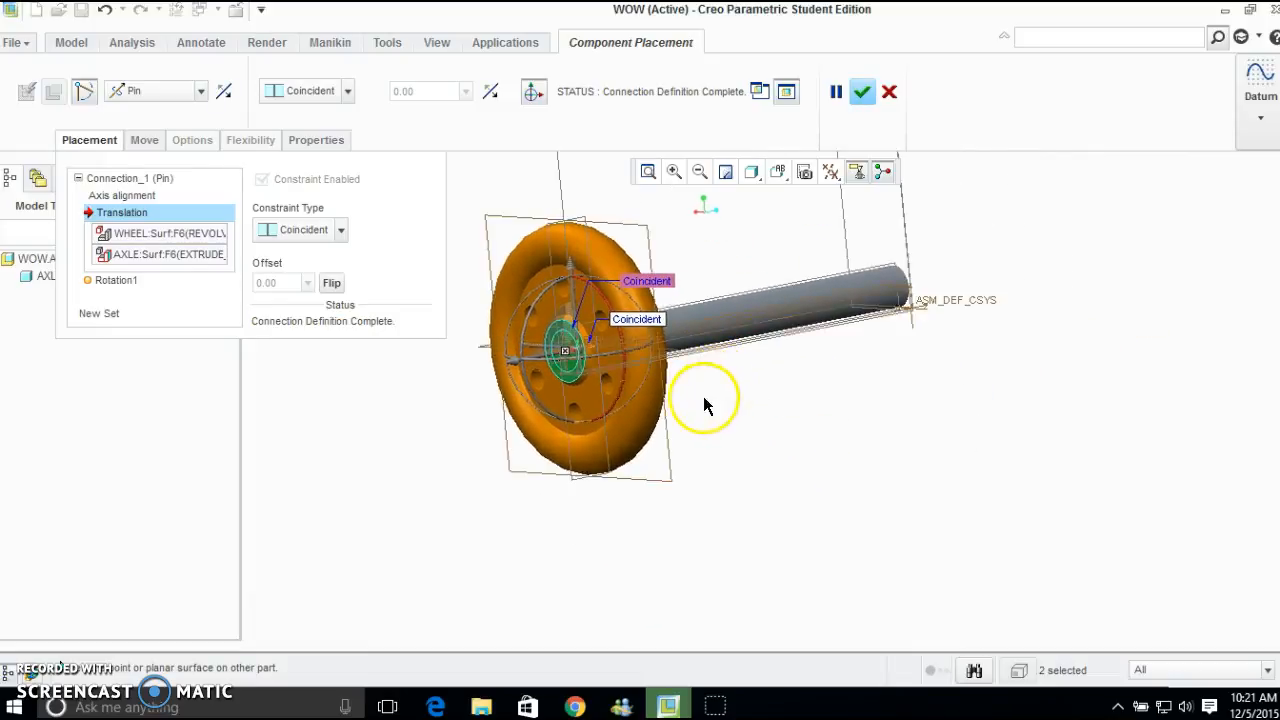
pyautogui.moveTo(722, 437)
pyautogui.mouseDown(button='middle')
pyautogui.moveTo(731, 466)
pyautogui.moveTo(720, 440)
pyautogui.mouseUp(button='middle')
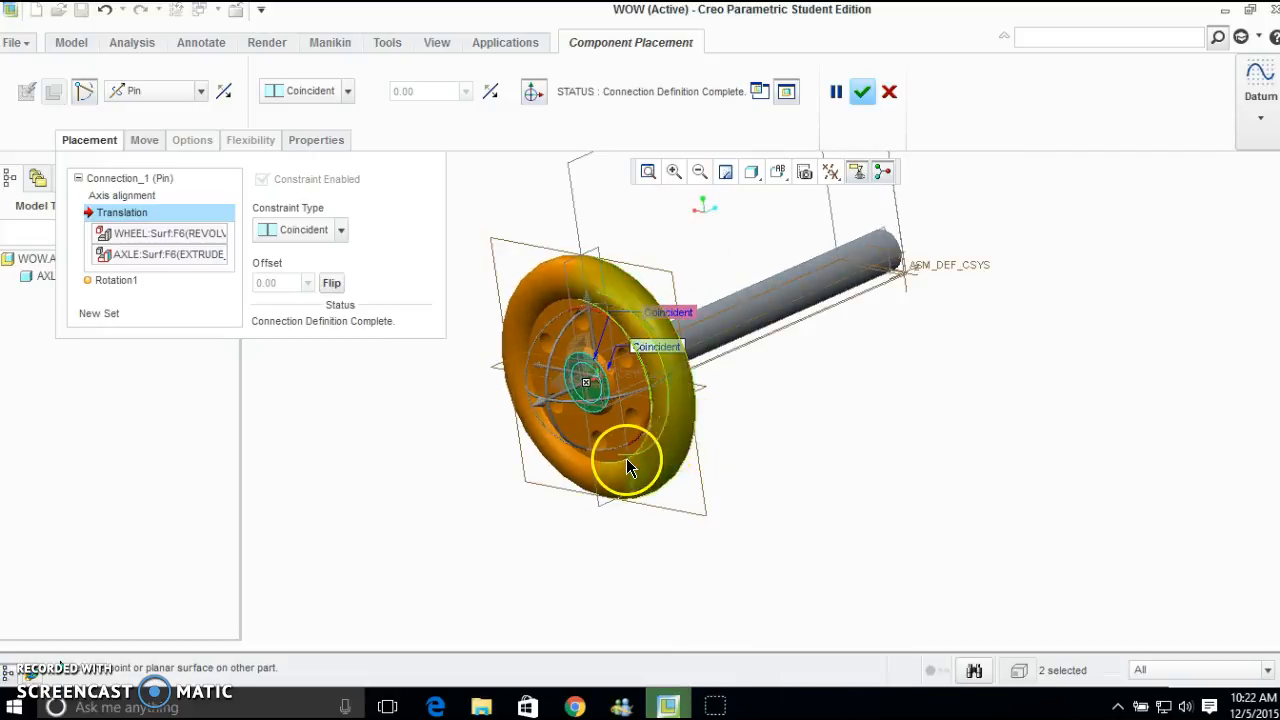
pyautogui.click(862, 93)
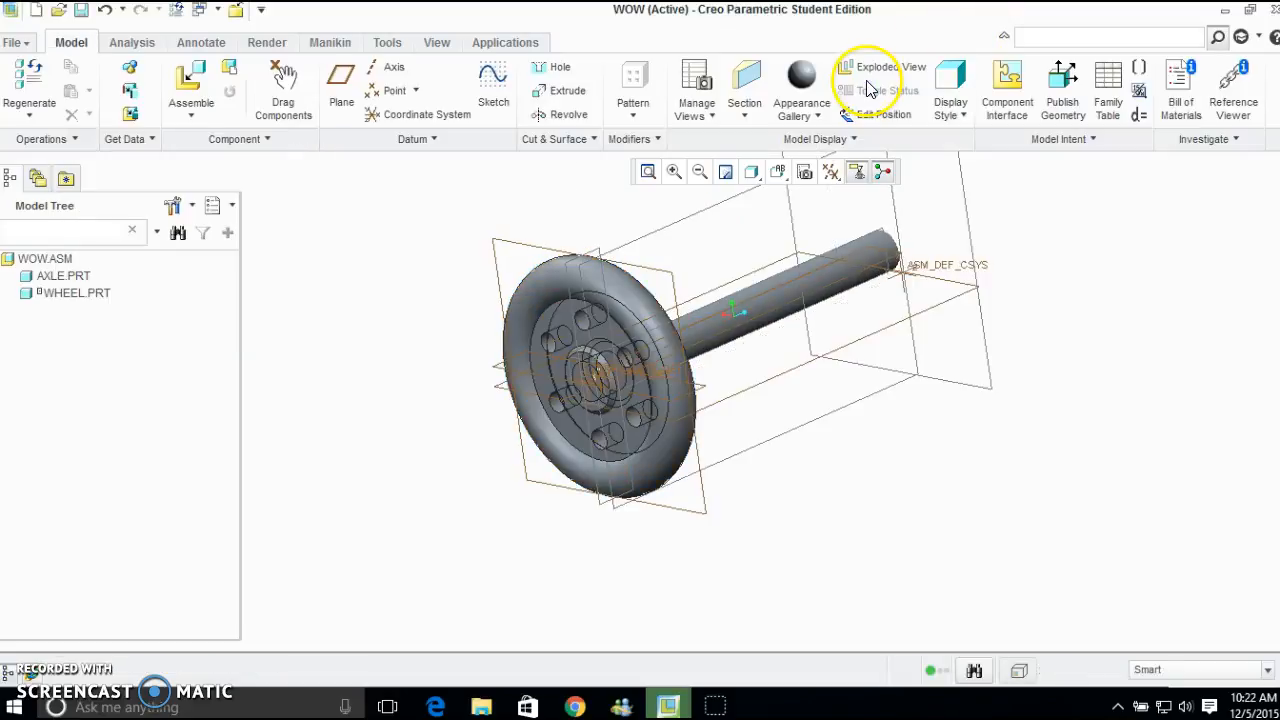
# Open the Animation application for the wheel and axle assembly
pyautogui.moveTo(686, 457); pyautogui.dragTo(642, 386, button='middle')
pyautogui.scroll(-1, 727, 364)
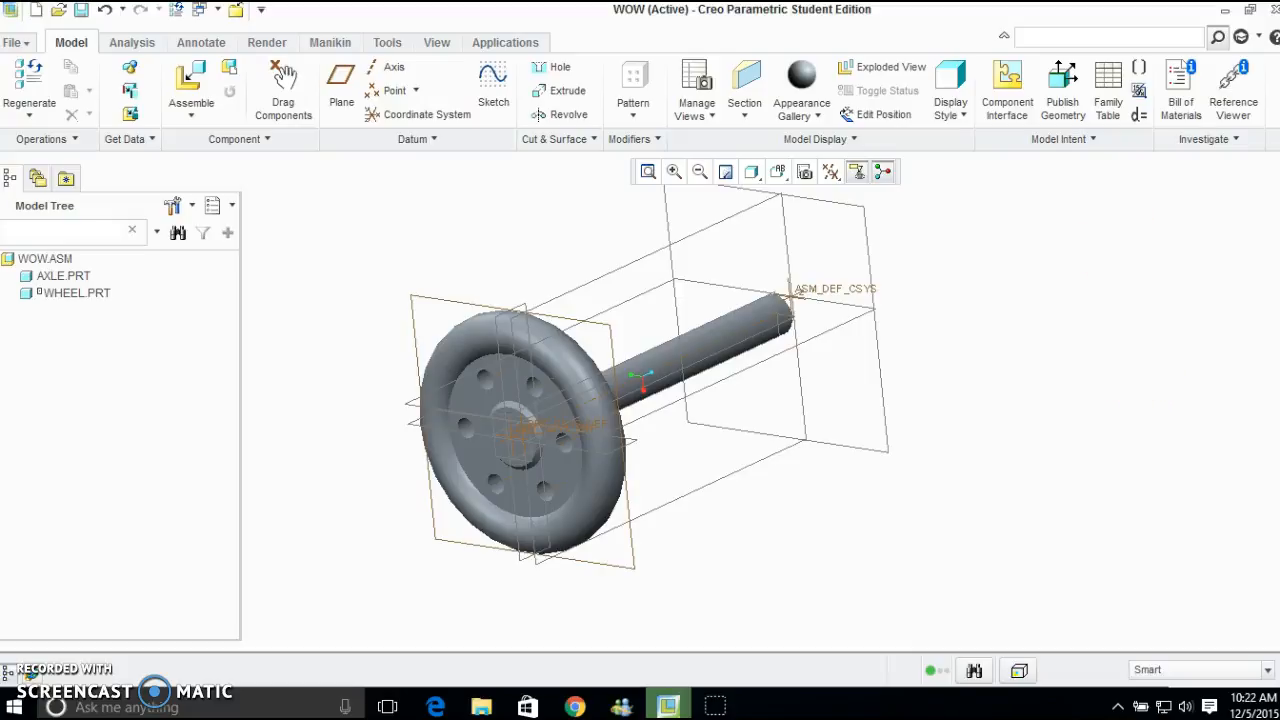
pyautogui.click(503, 42)
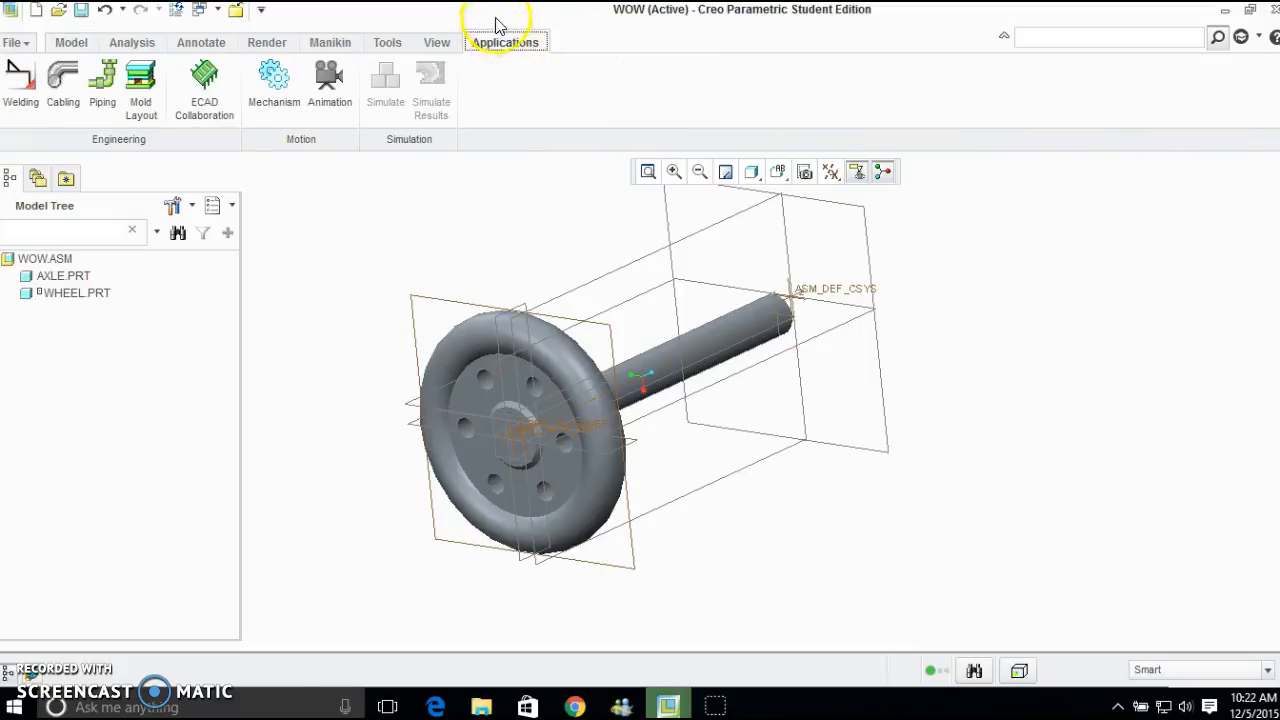
pyautogui.click(331, 84)
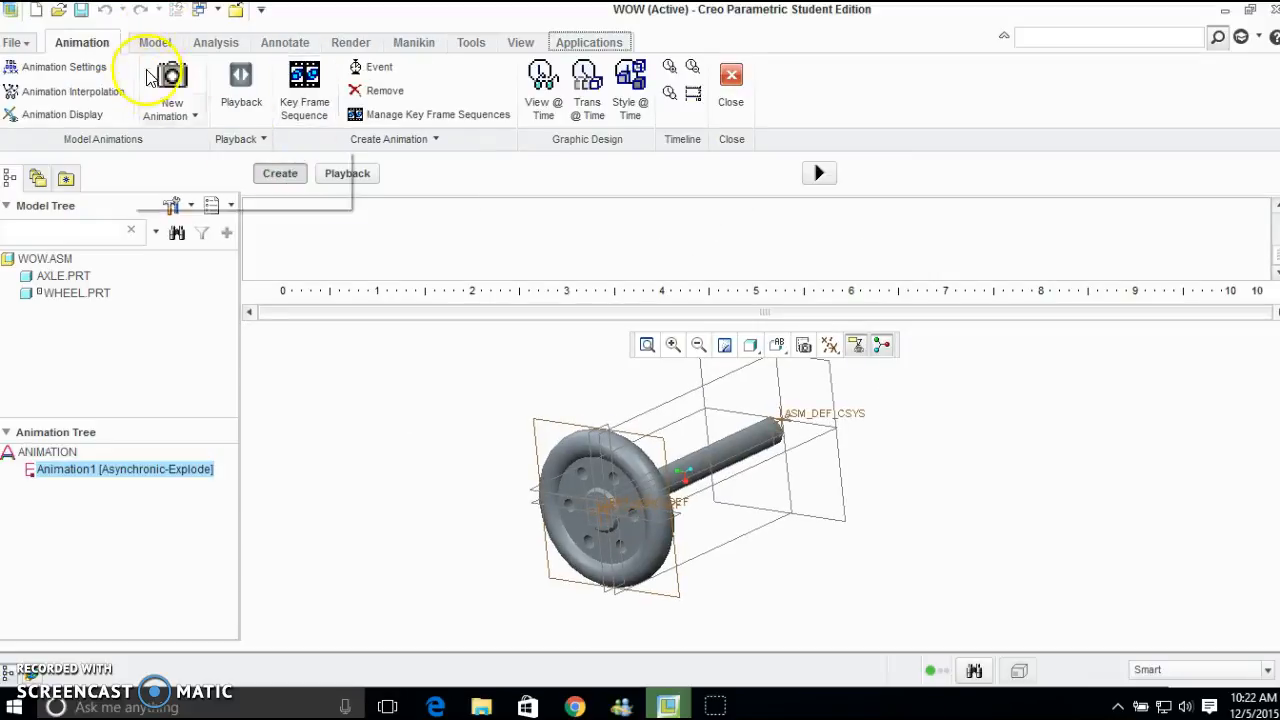
# Create a new snapshot animation and name it Wow
pyautogui.click(197, 118)
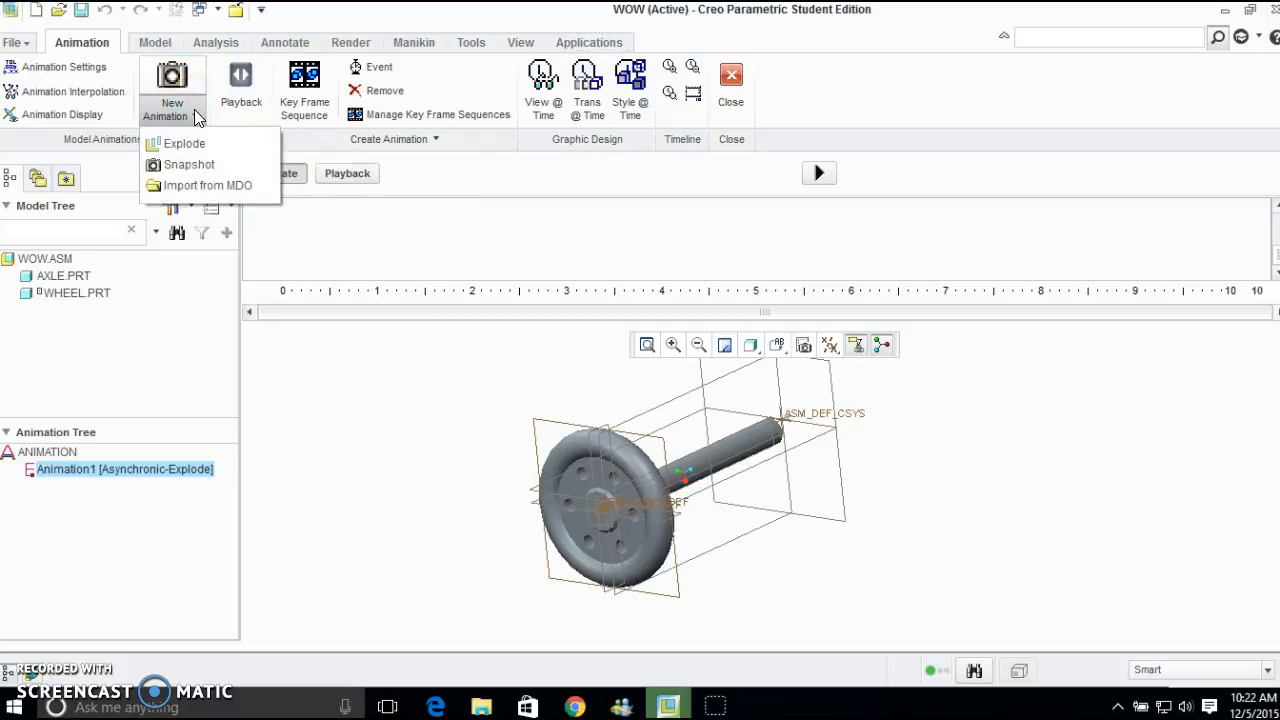
pyautogui.click(185, 172)
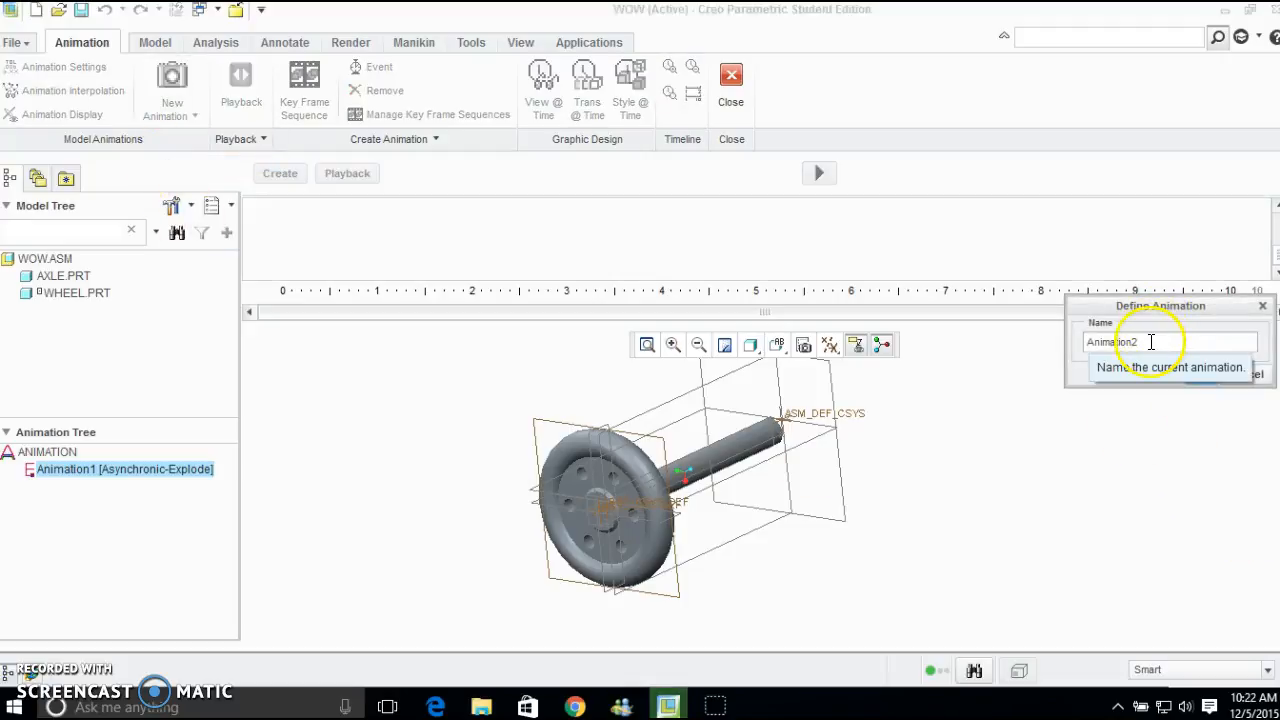
pyautogui.moveTo(1185, 310); pyautogui.dragTo(980, 261)
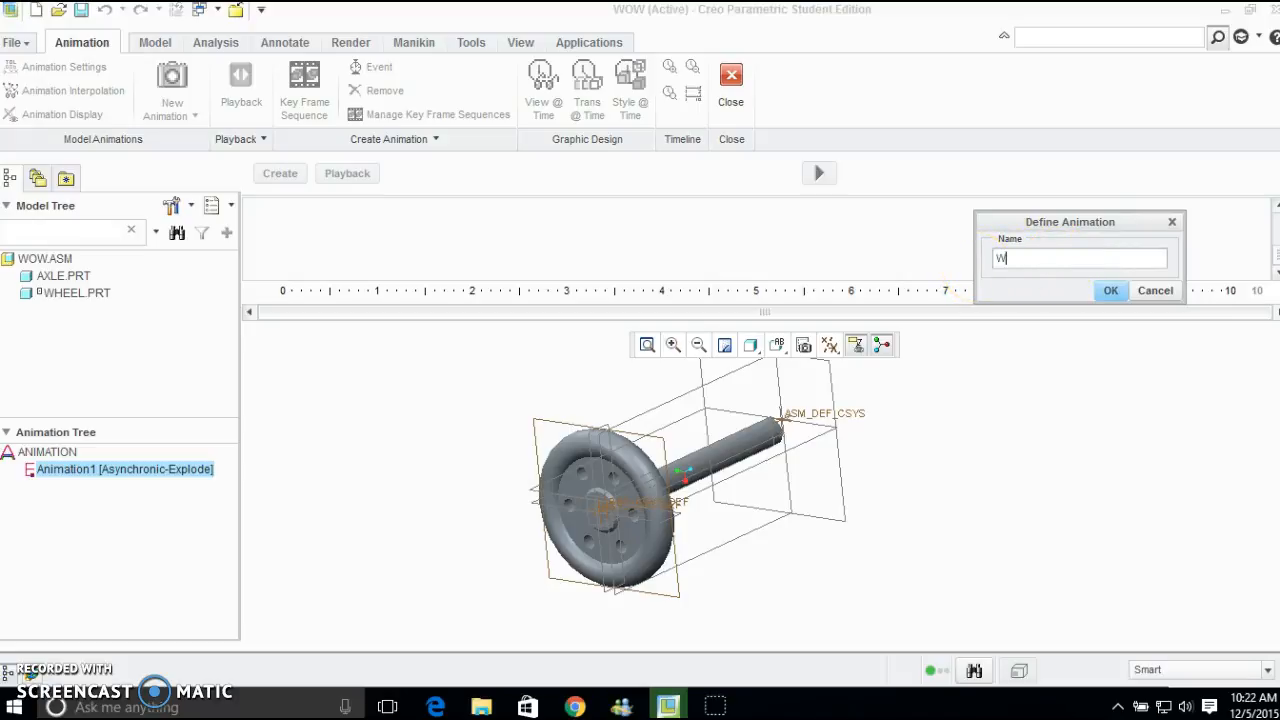
pyautogui.click(1044, 210)
pyautogui.moveTo(1051, 221); pyautogui.dragTo(1114, 197)
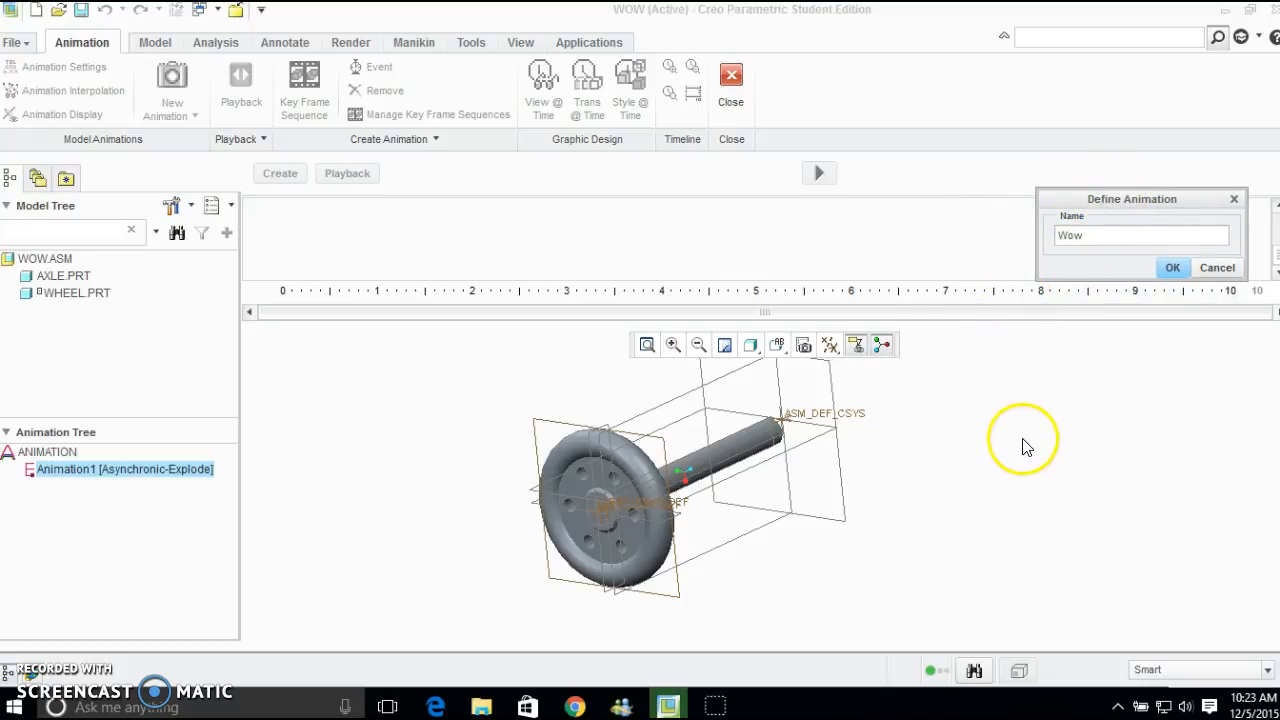
pyautogui.click(1173, 269)
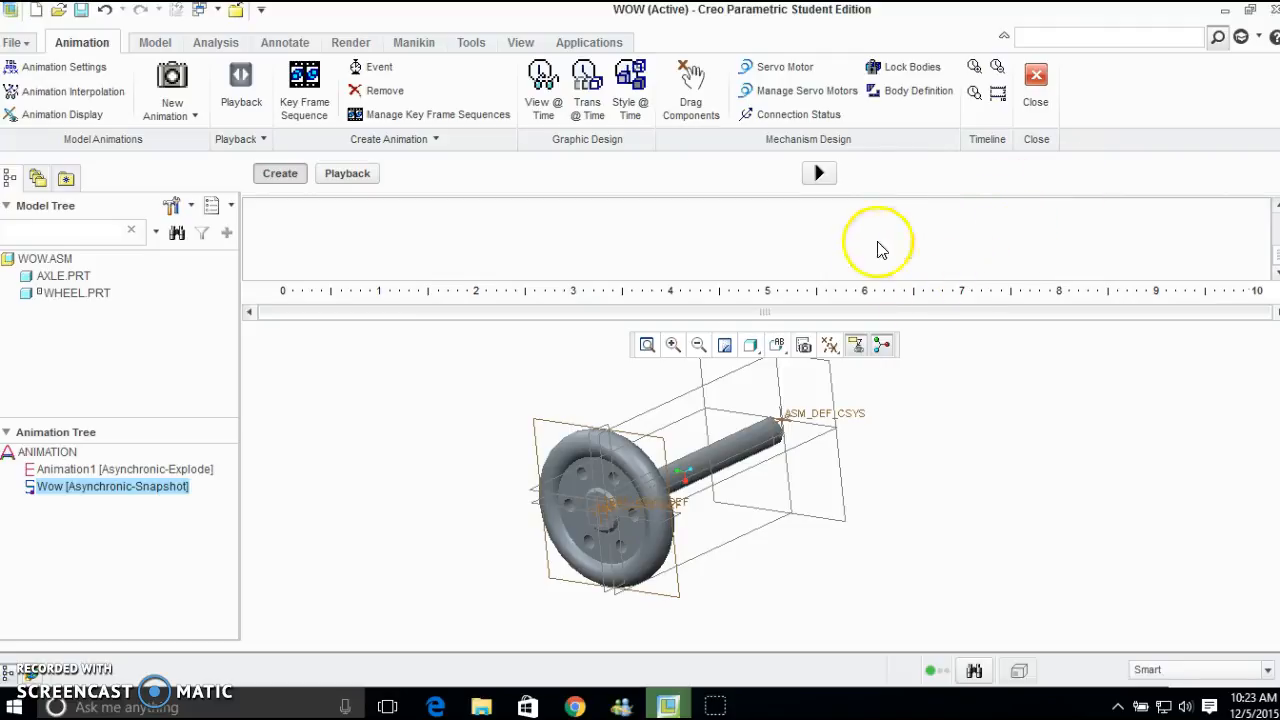
# Check in the body definitions which parts belong to Ground and which to body1
pyautogui.click(912, 96)
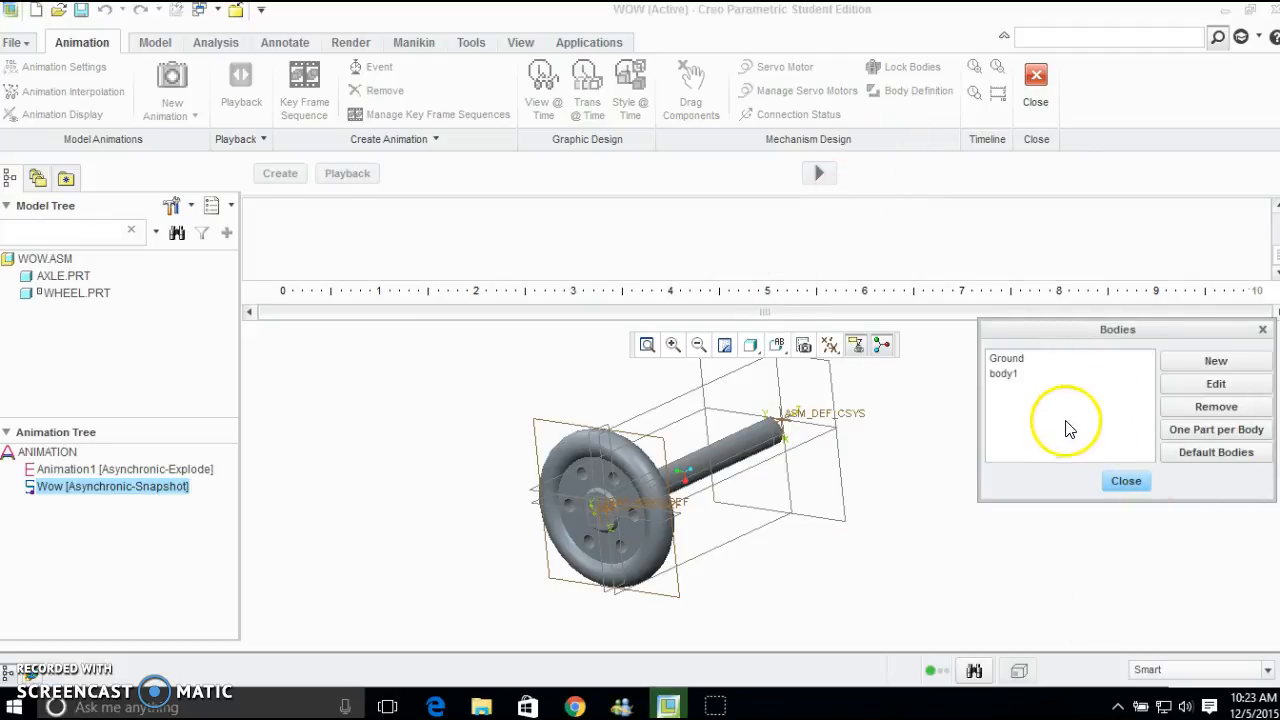
pyautogui.click(1022, 358)
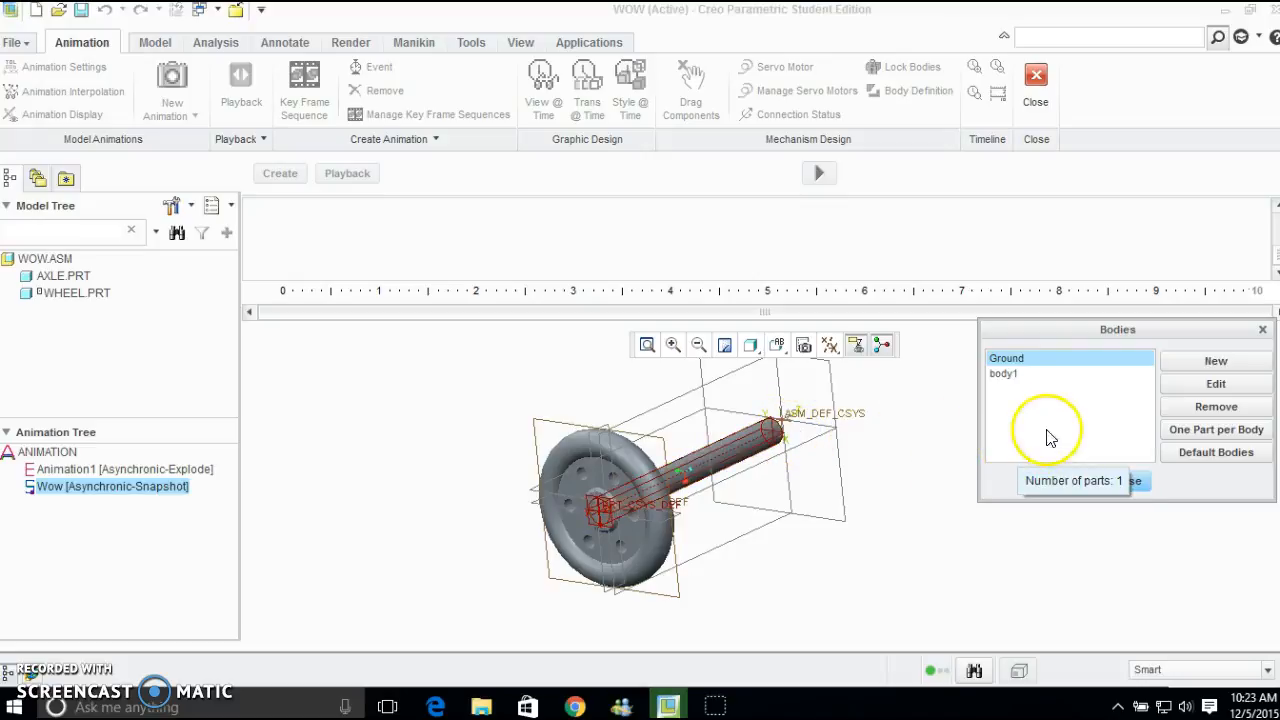
pyautogui.click(1006, 375)
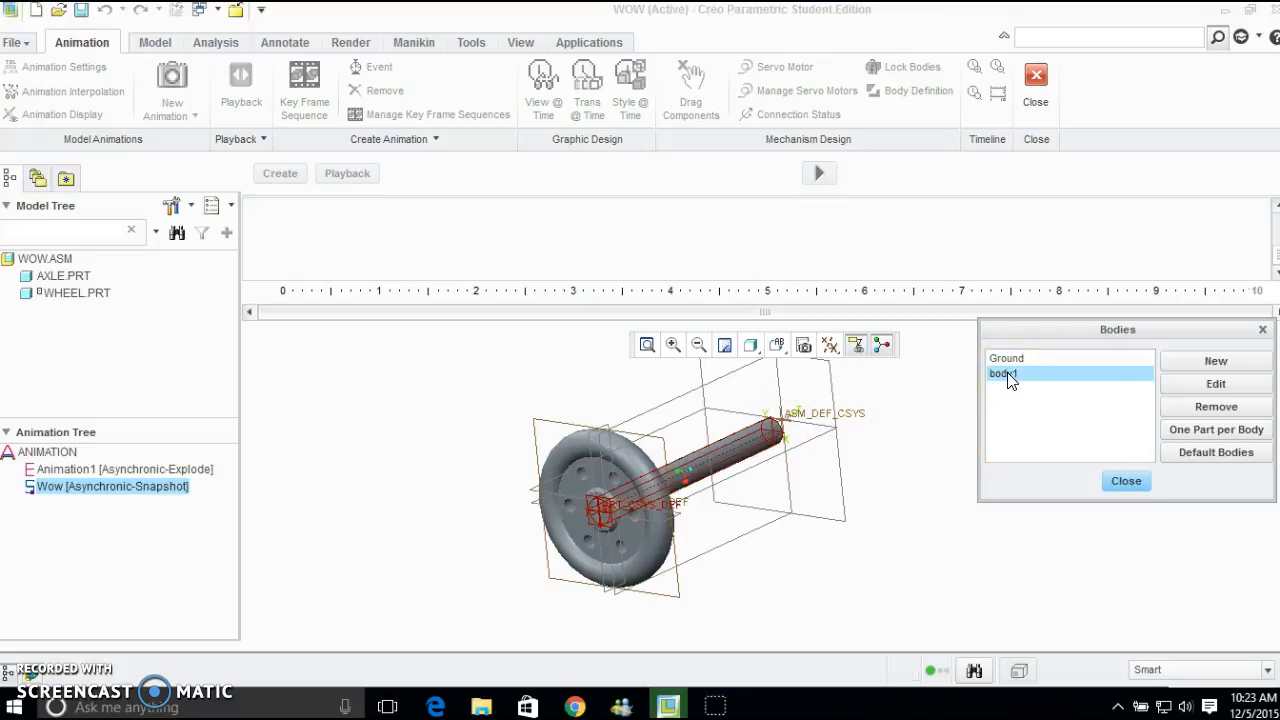
pyautogui.click(651, 553)
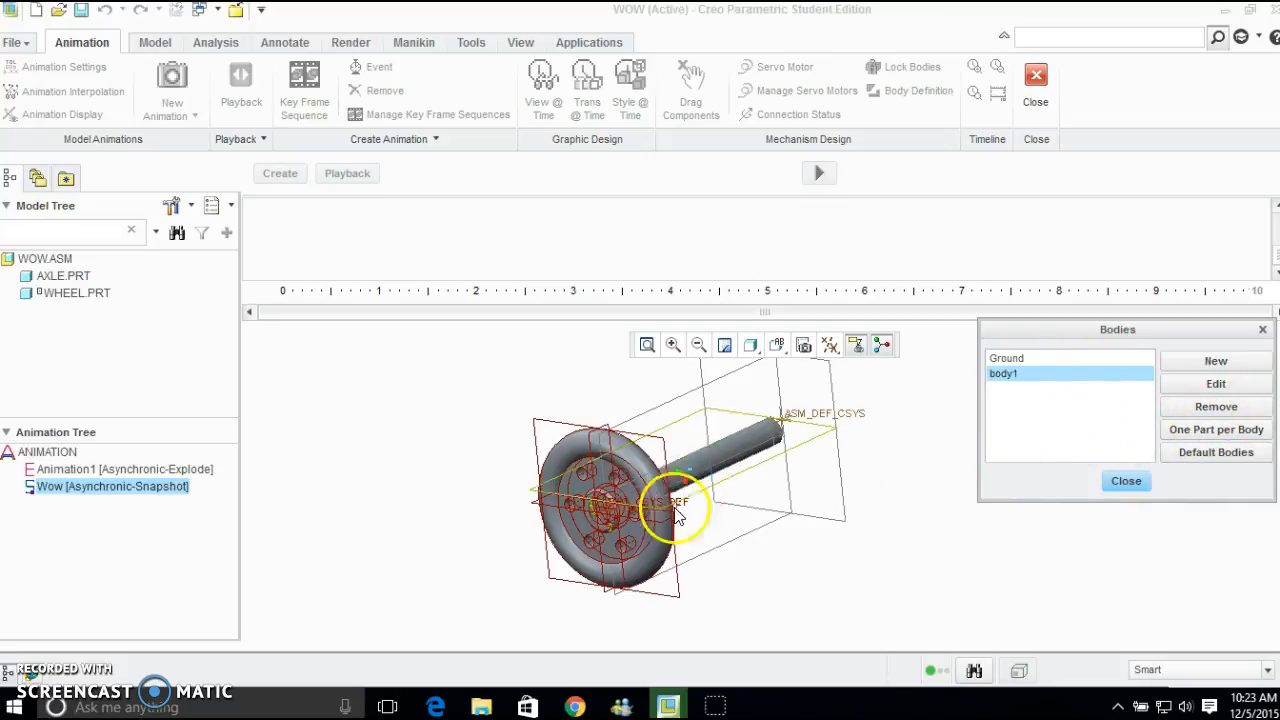
pyautogui.click(1126, 484)
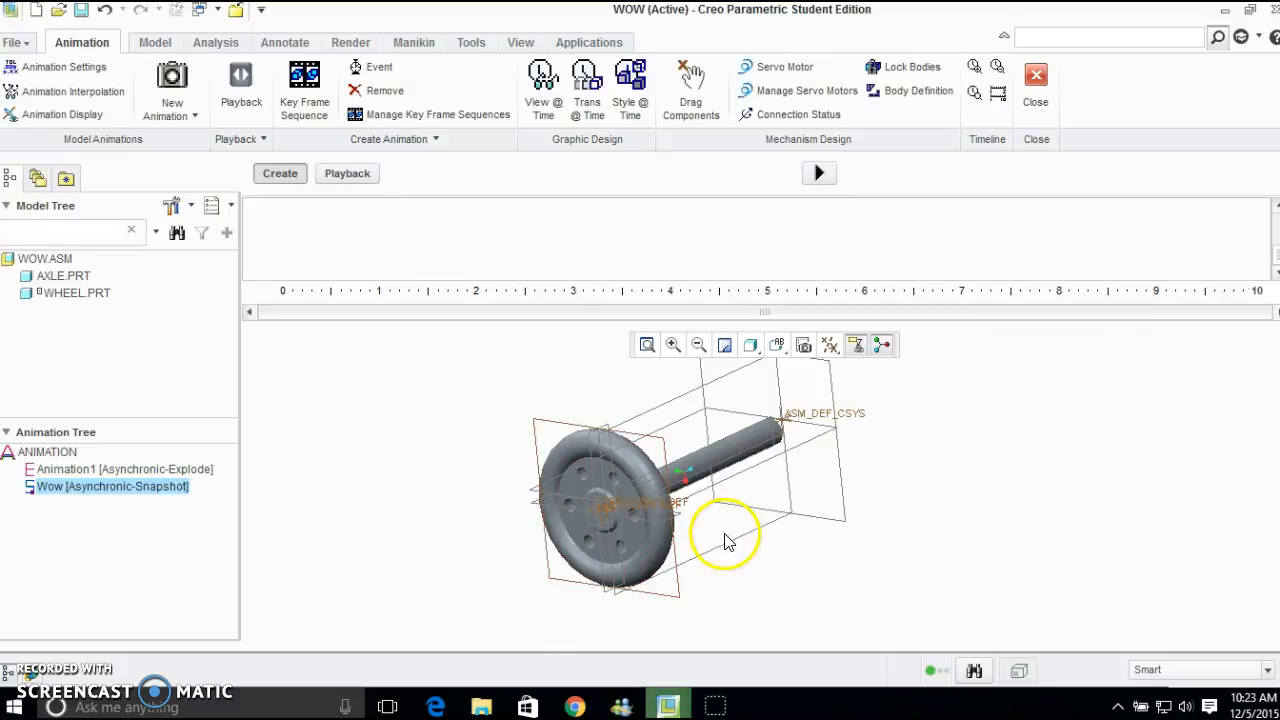
pyautogui.click(910, 101)
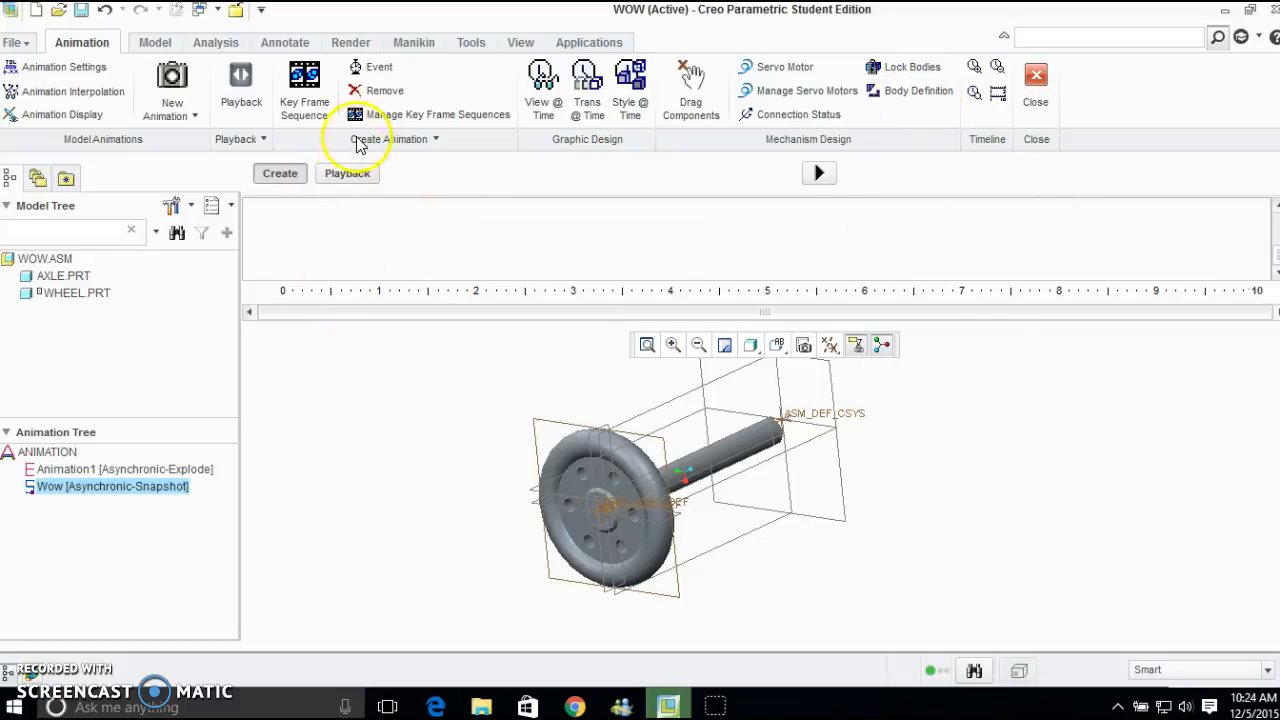
# Start a key frame sequence with Ground as reference body and open snapshot capture for its key frames
pyautogui.click(297, 88)
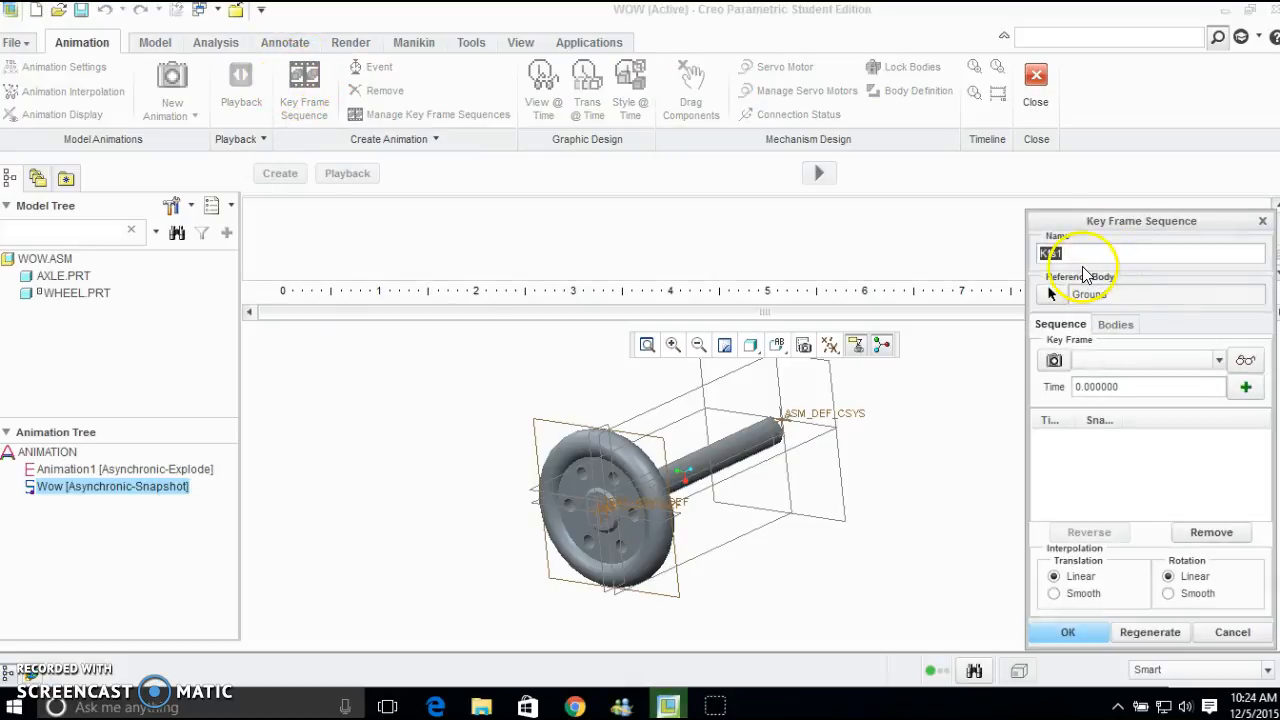
pyautogui.moveTo(1124, 222); pyautogui.dragTo(1092, 152)
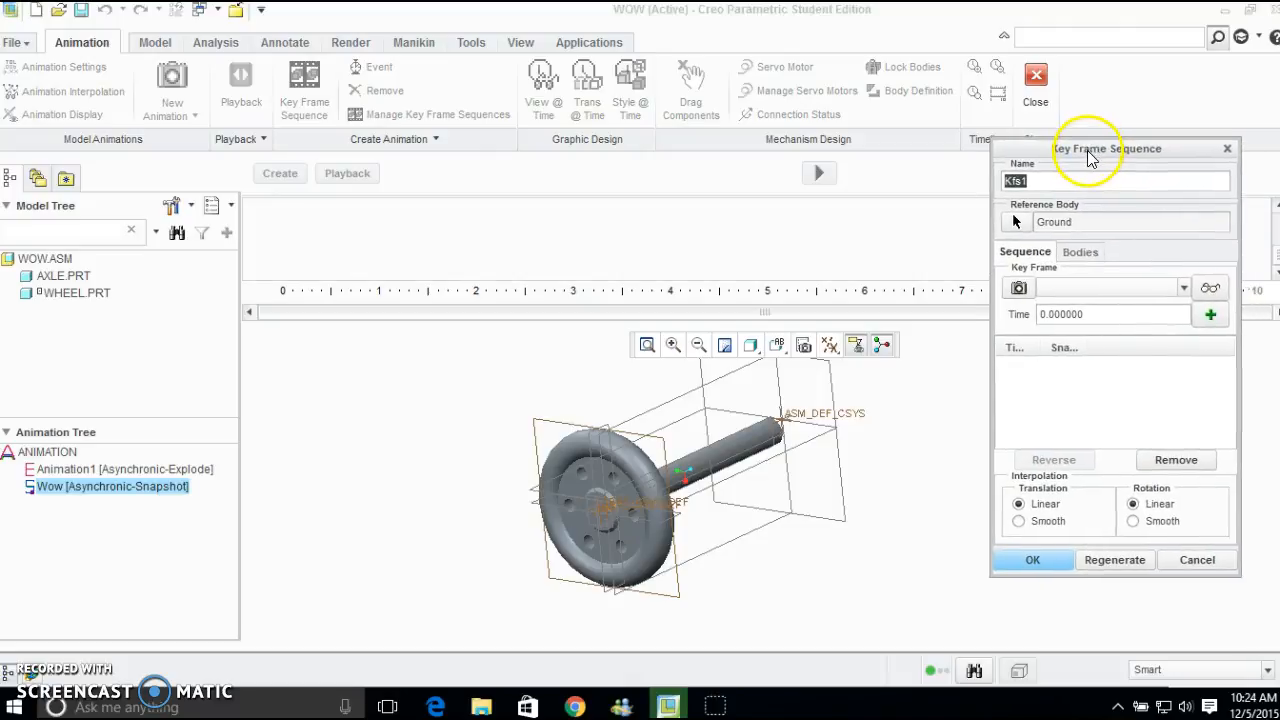
pyautogui.click(1019, 290)
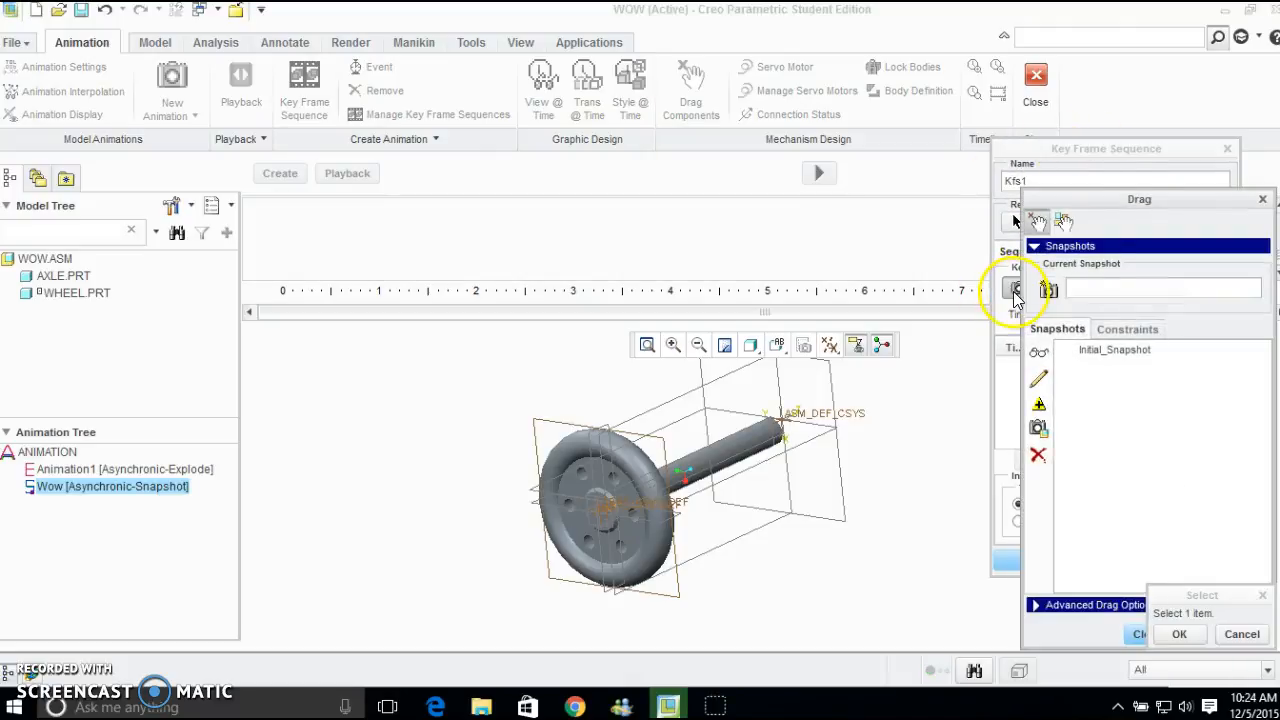
pyautogui.moveTo(1163, 200); pyautogui.dragTo(1128, 158)
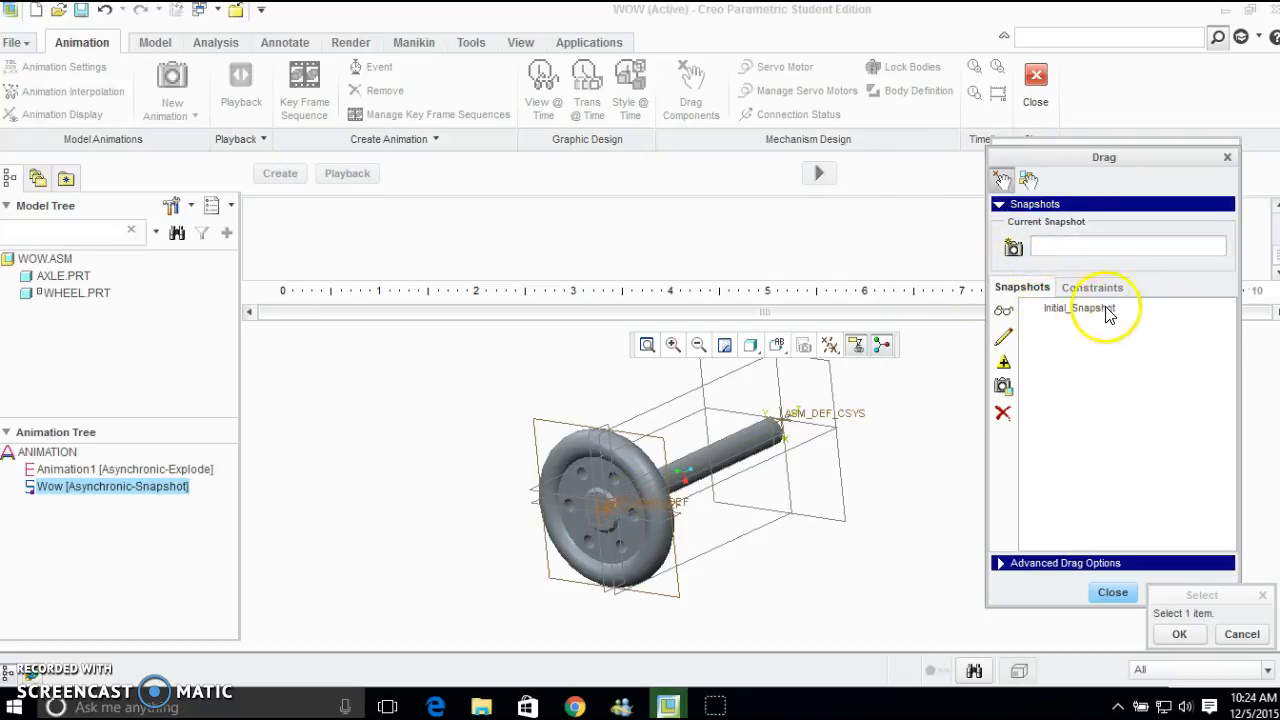
# Turn the wheel about the axle to a starting position and capture it as the first key frame snapshot
pyautogui.click(640, 458)
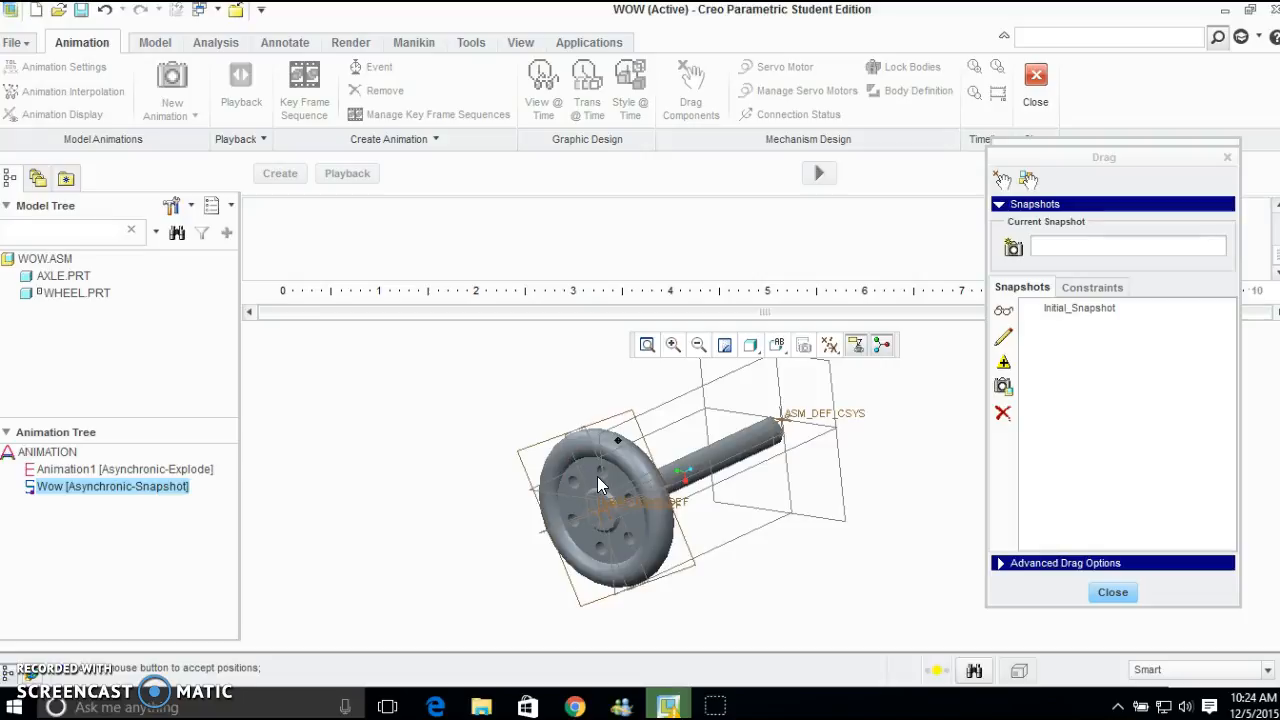
pyautogui.moveTo(613, 462); pyautogui.dragTo(630, 482)
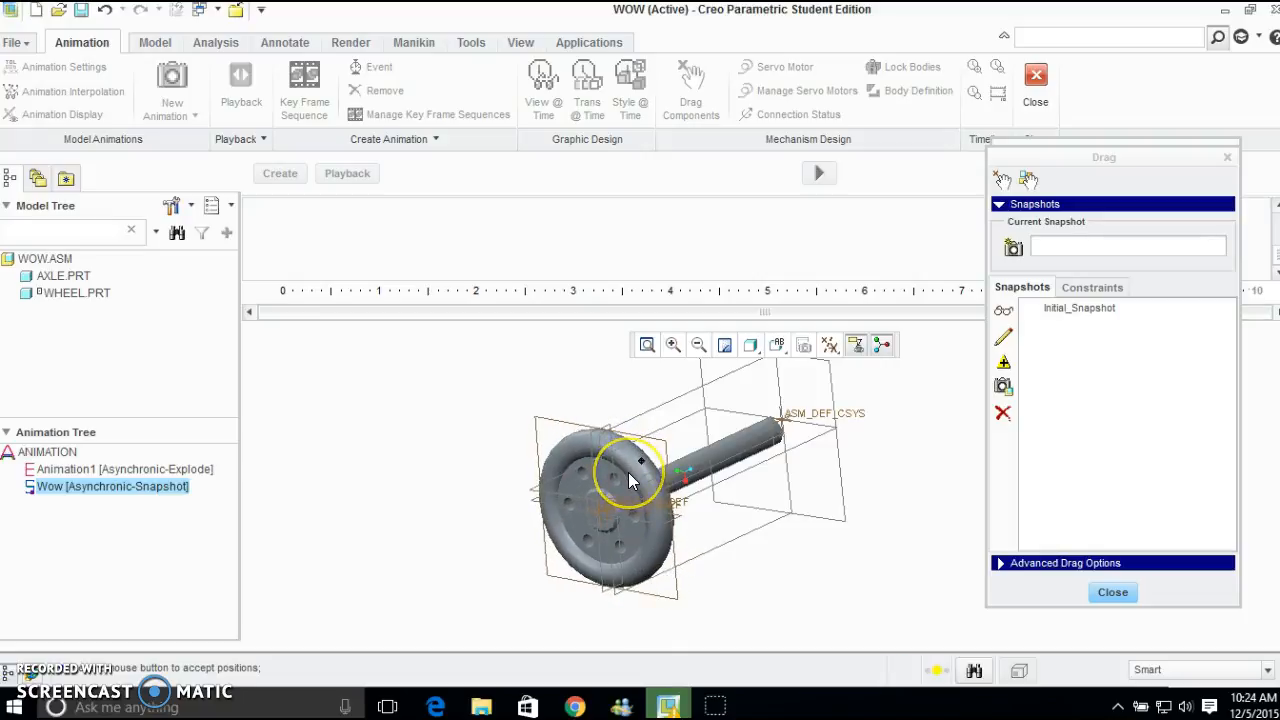
pyautogui.click(628, 481)
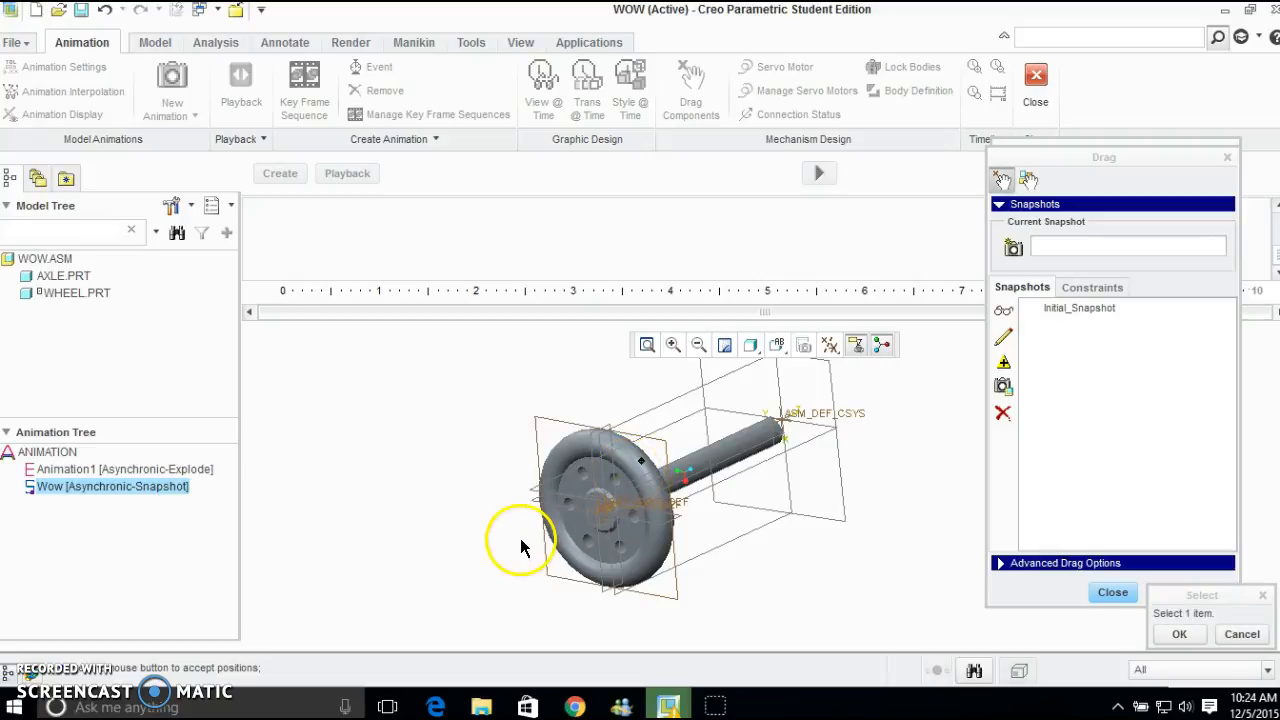
pyautogui.click(1076, 244)
pyautogui.click(1013, 249)
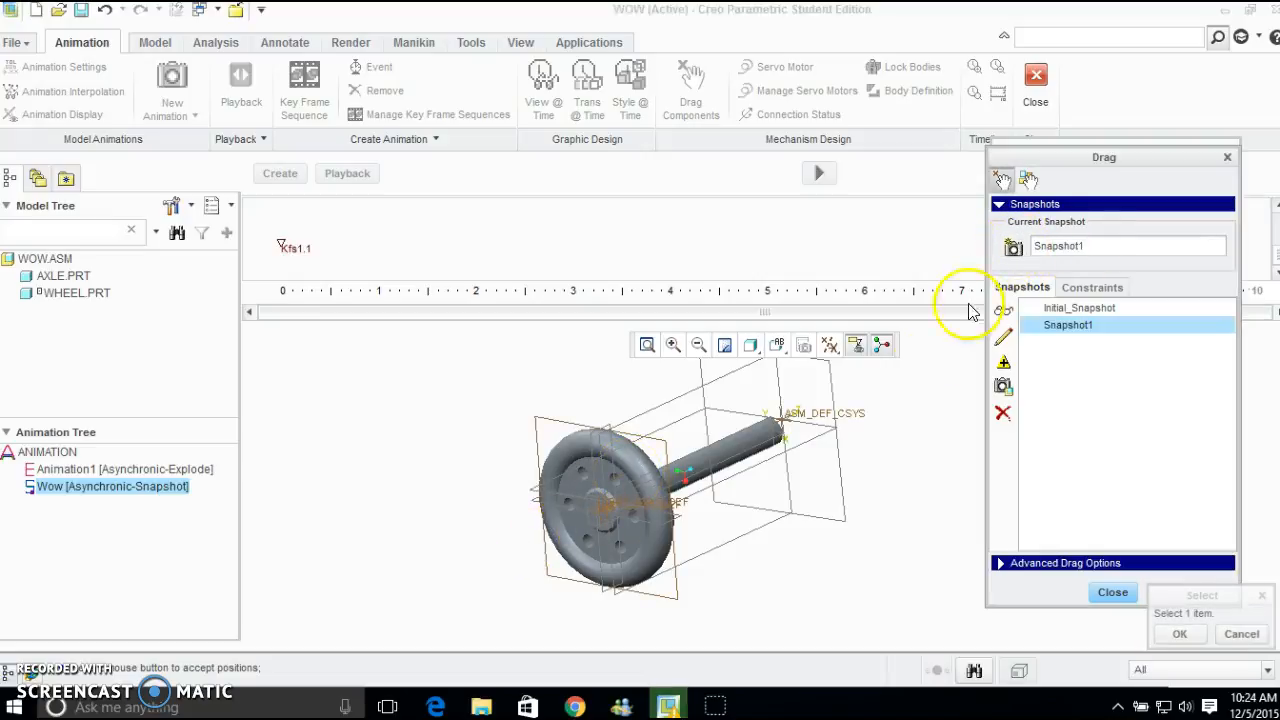
# Rotate the wheel a little further about the axle twice, capturing the second and third snapshots at the new positions
pyautogui.click(640, 465)
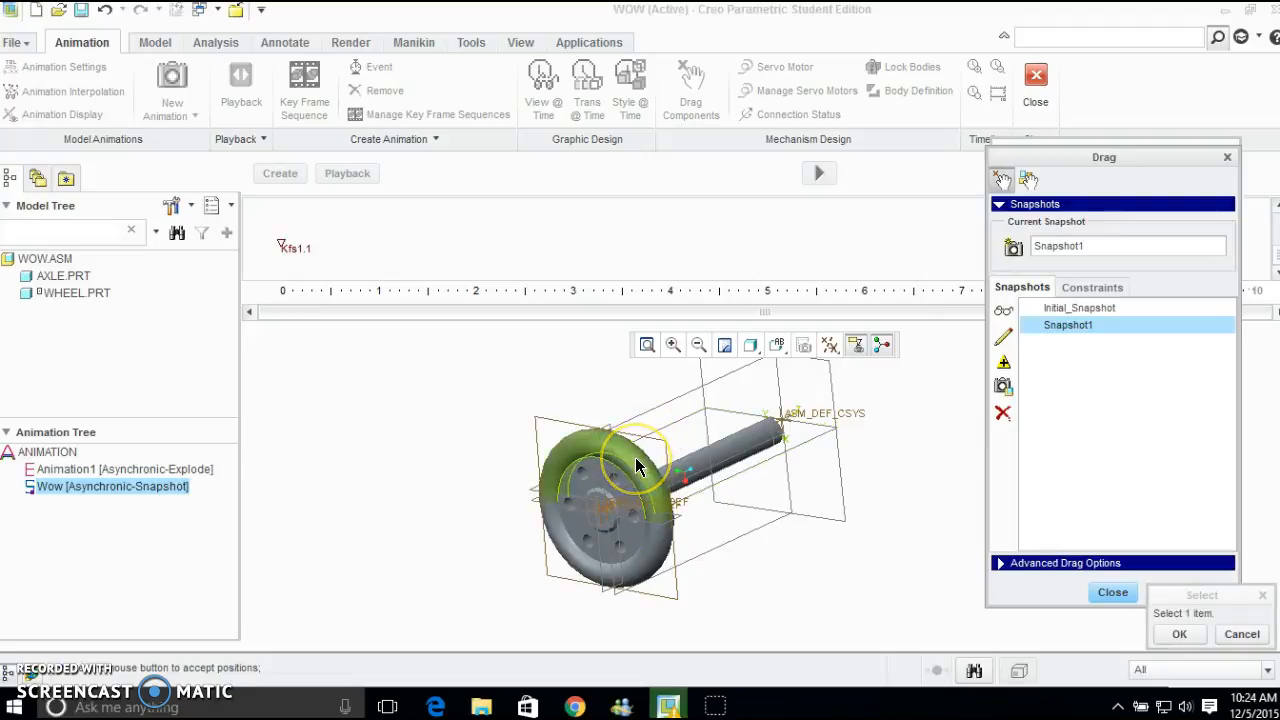
pyautogui.click(639, 462)
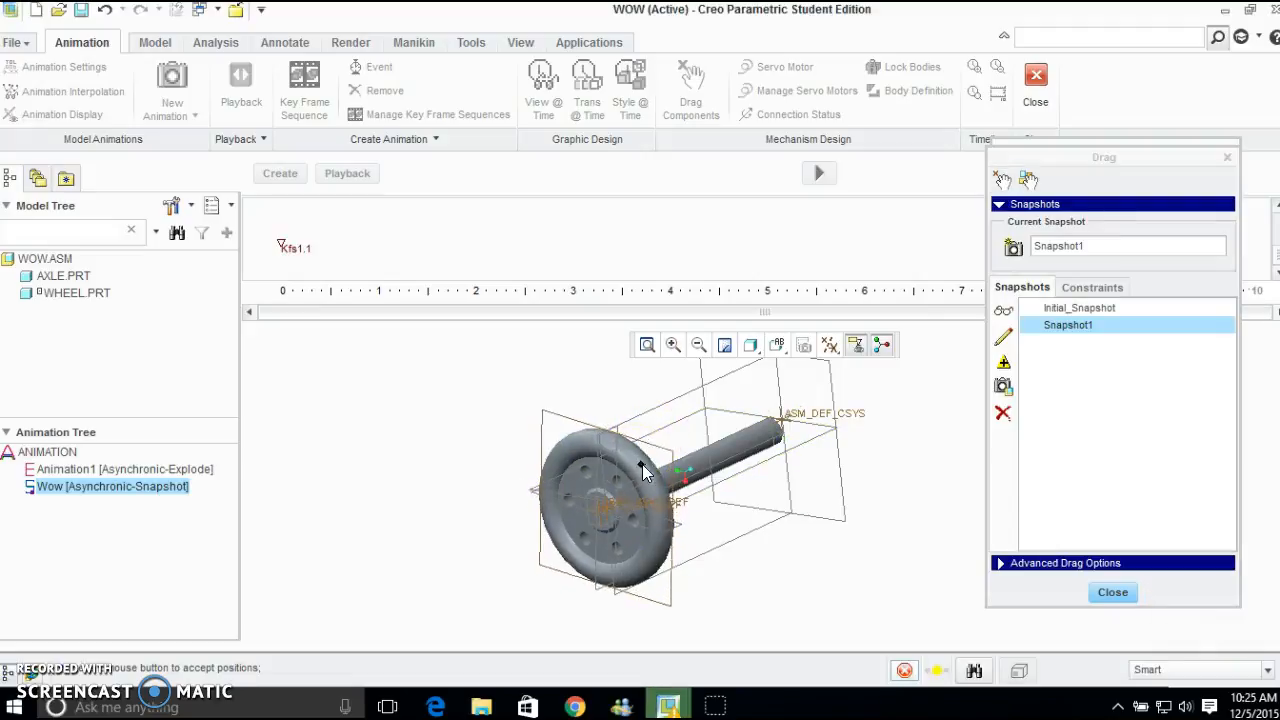
pyautogui.click(650, 487)
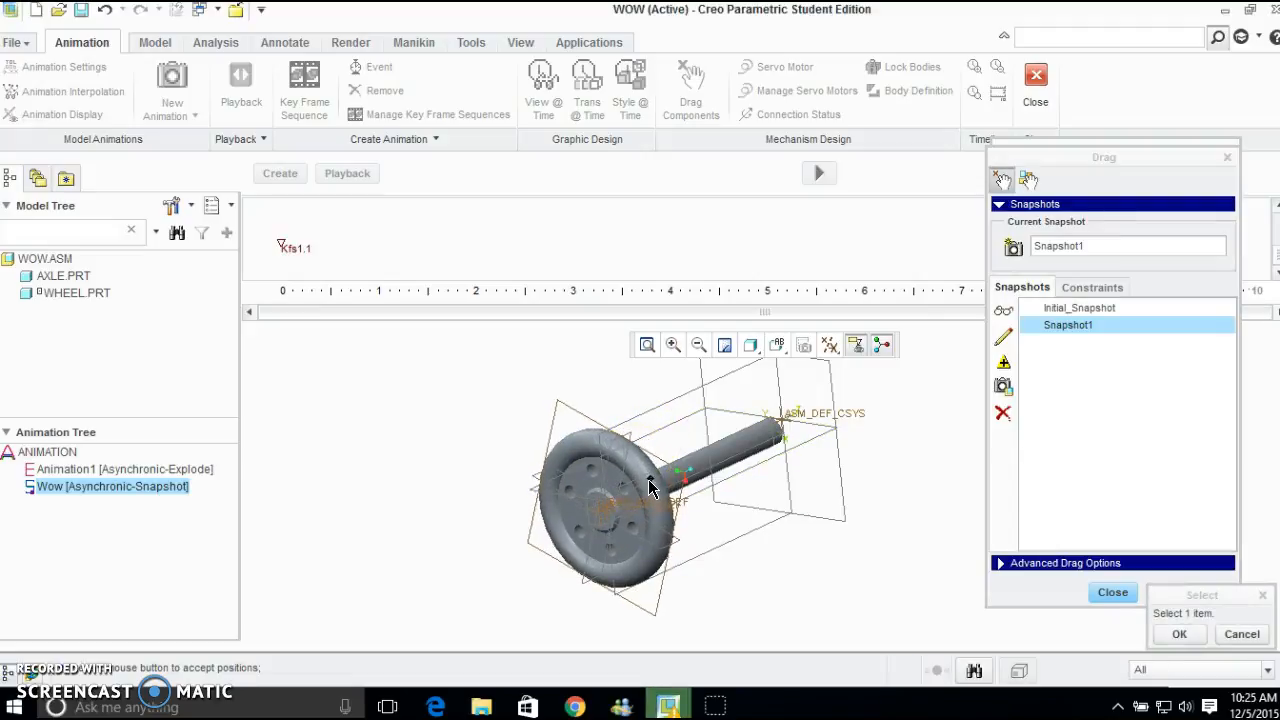
pyautogui.click(1013, 249)
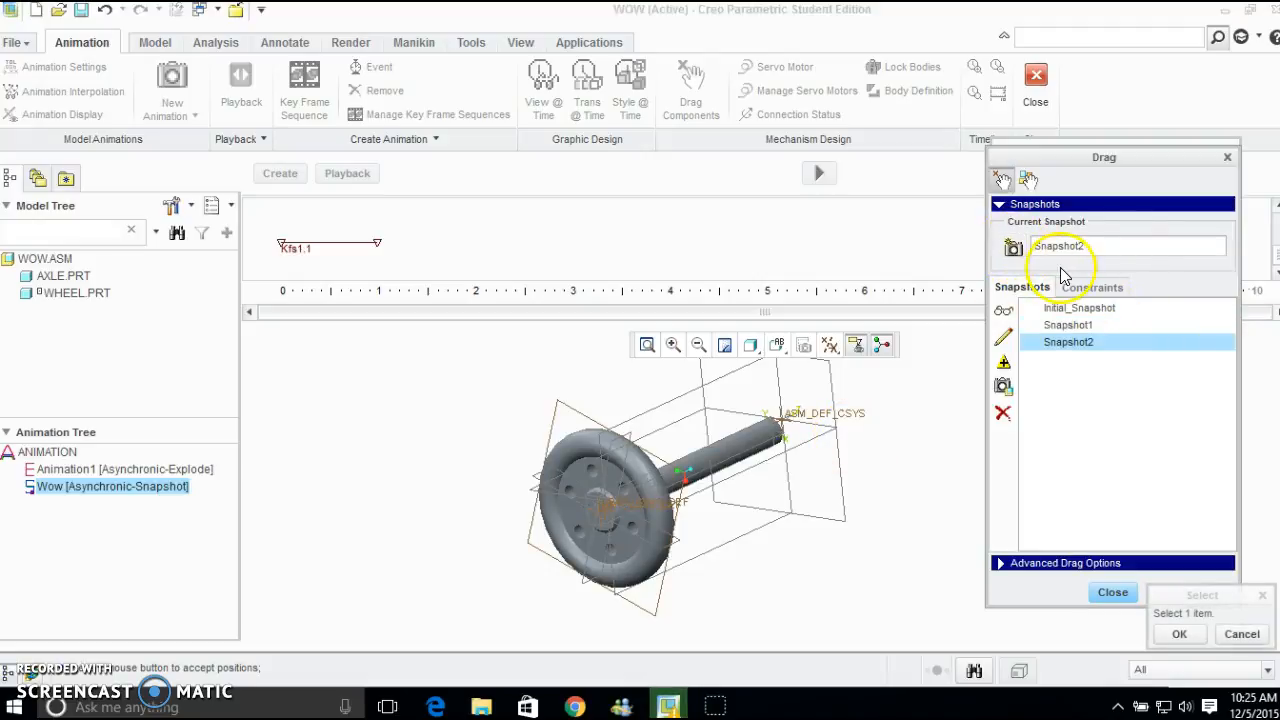
pyautogui.click(645, 473)
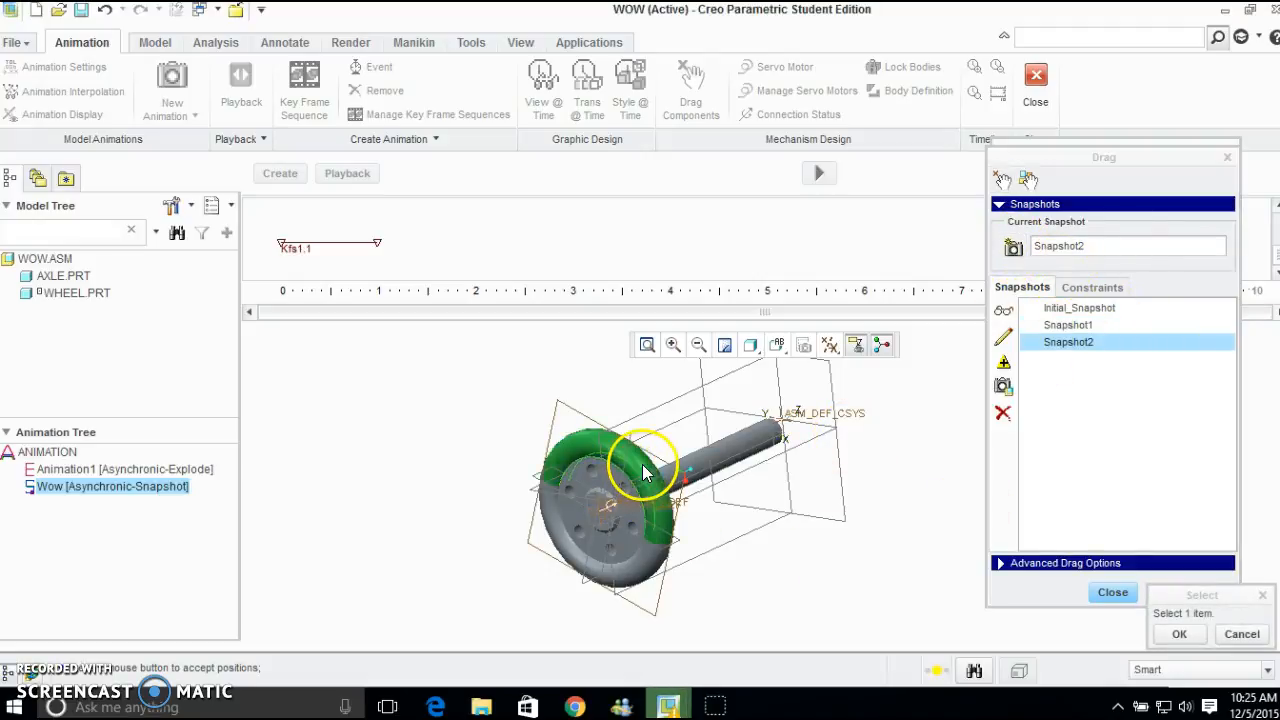
pyautogui.click(770, 380)
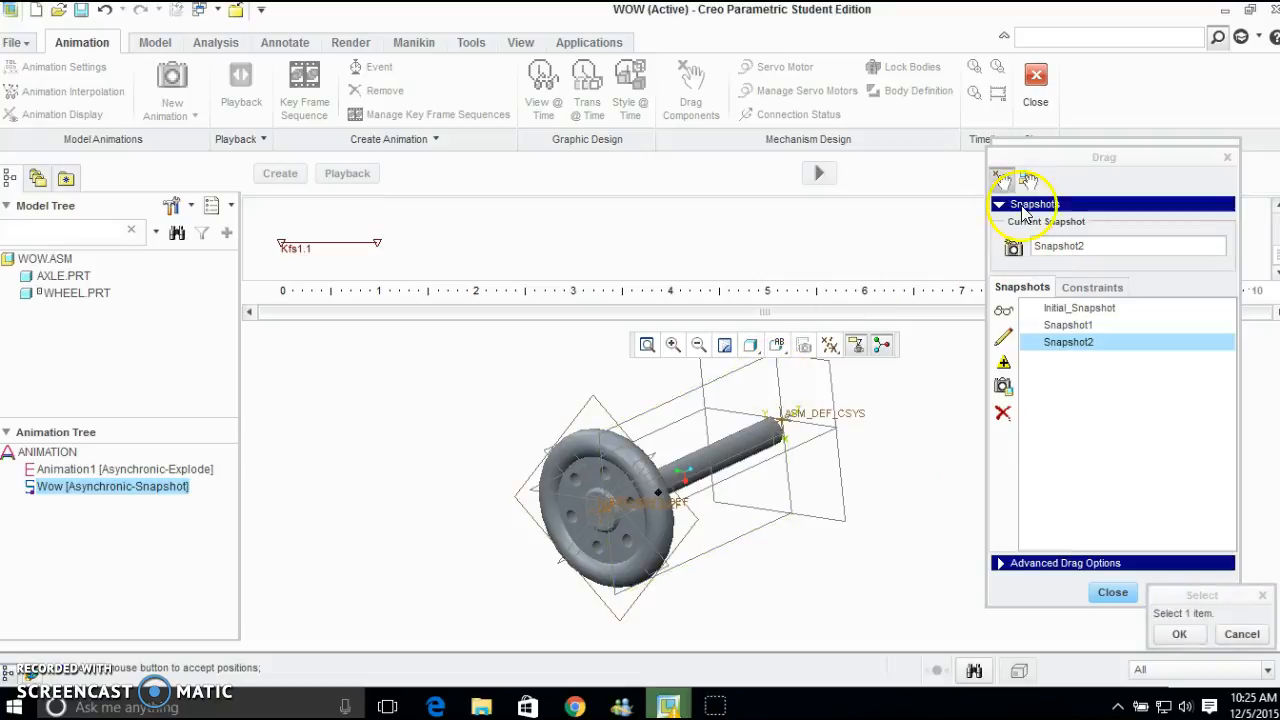
pyautogui.click(1013, 249)
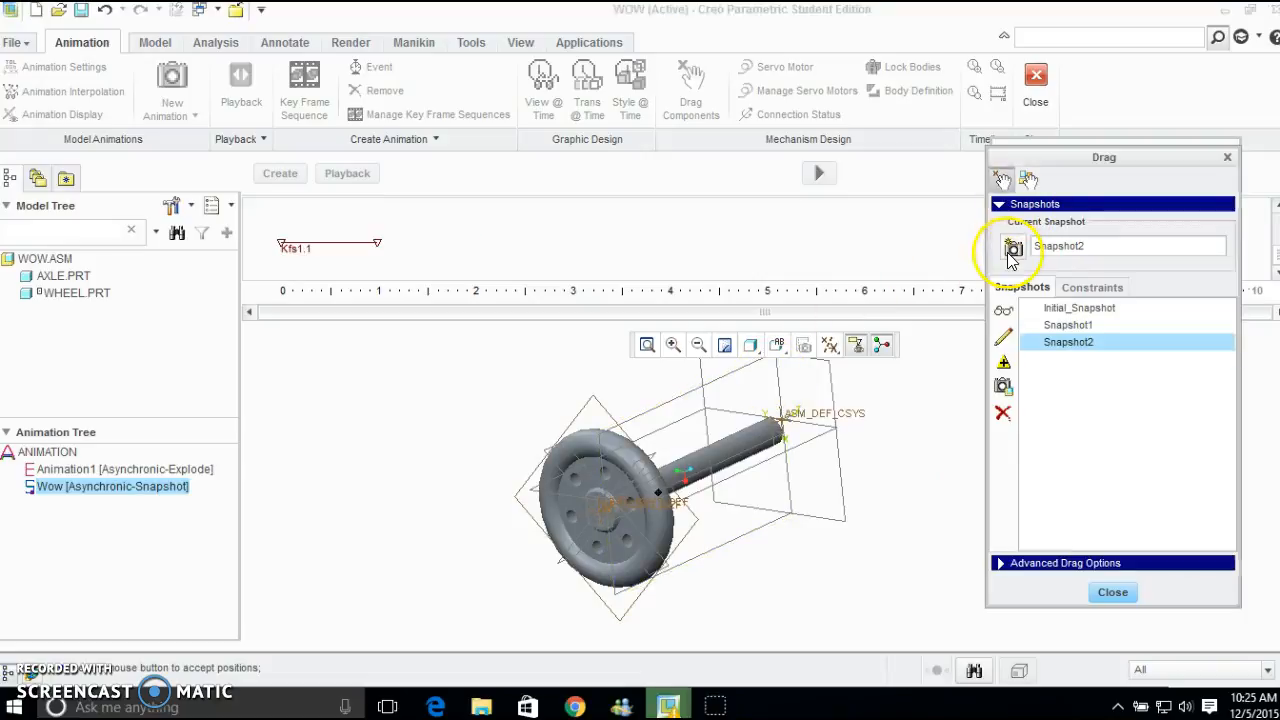
# Continue rotating the wheel in small increments, capturing the fourth, fifth and sixth snapshots at successive positions
pyautogui.click(634, 467)
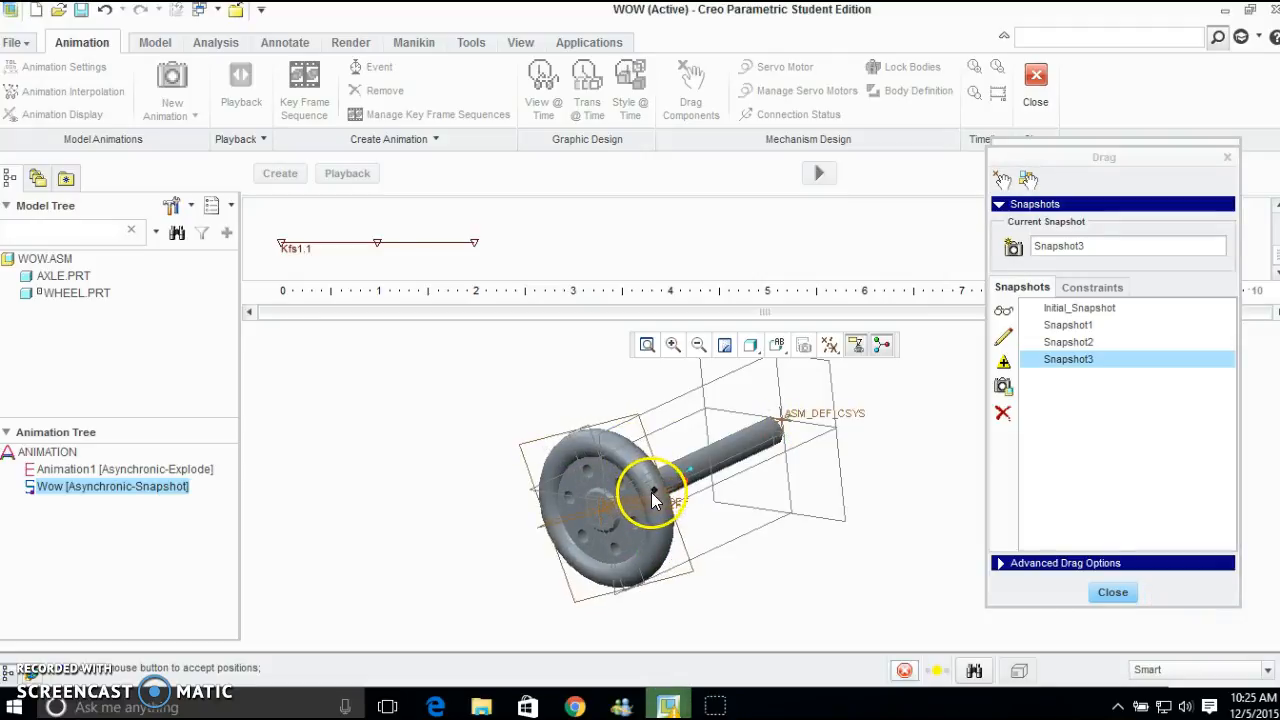
pyautogui.click(1013, 246)
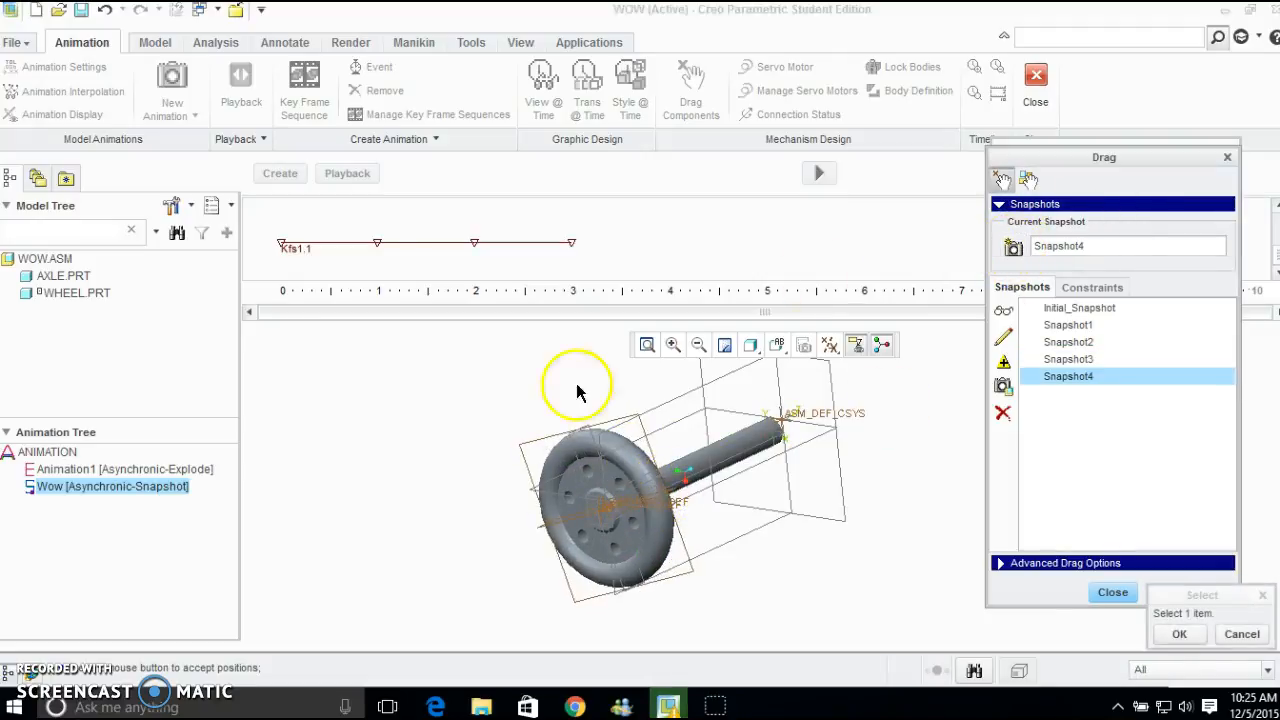
pyautogui.click(603, 442)
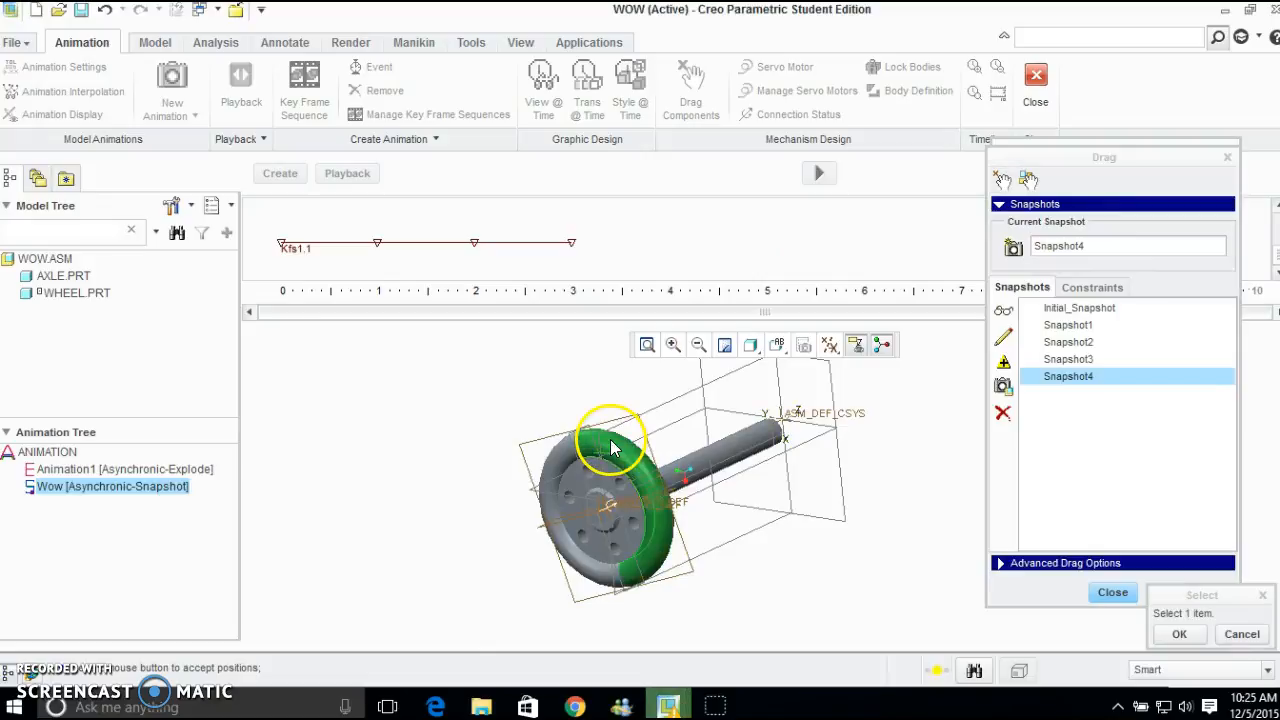
pyautogui.click(623, 466)
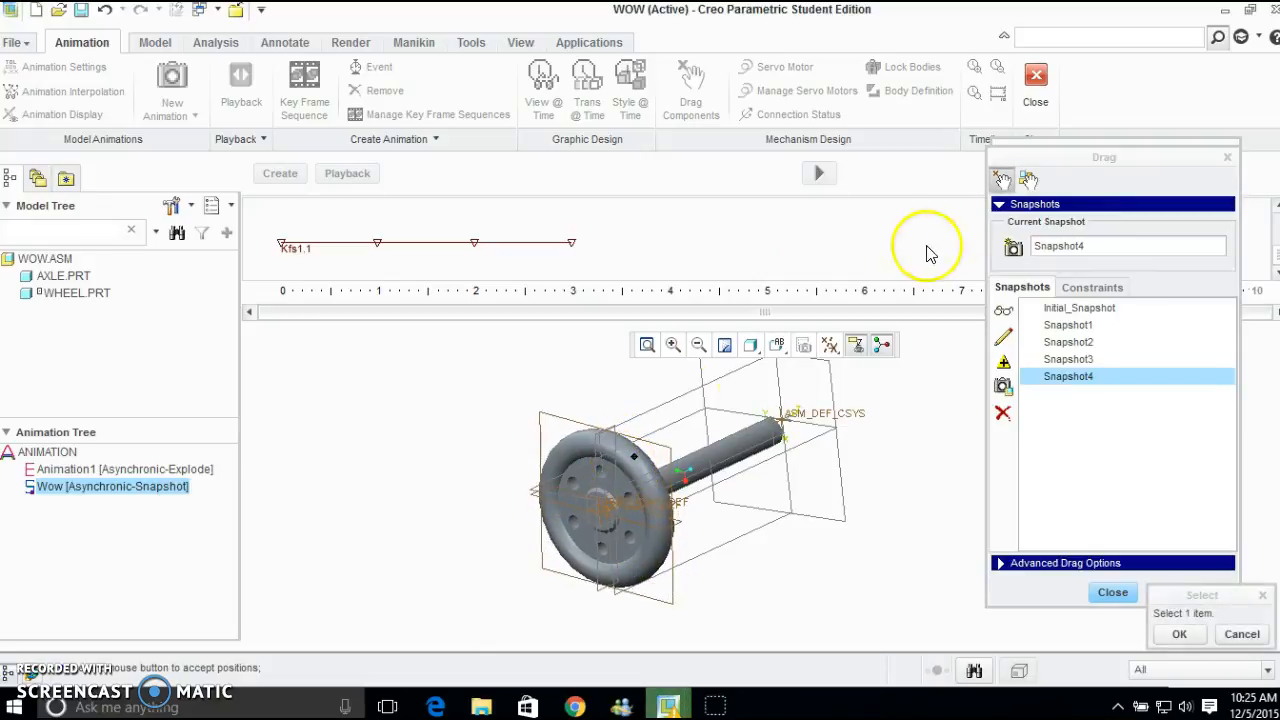
pyautogui.click(1013, 246)
pyautogui.click(634, 465)
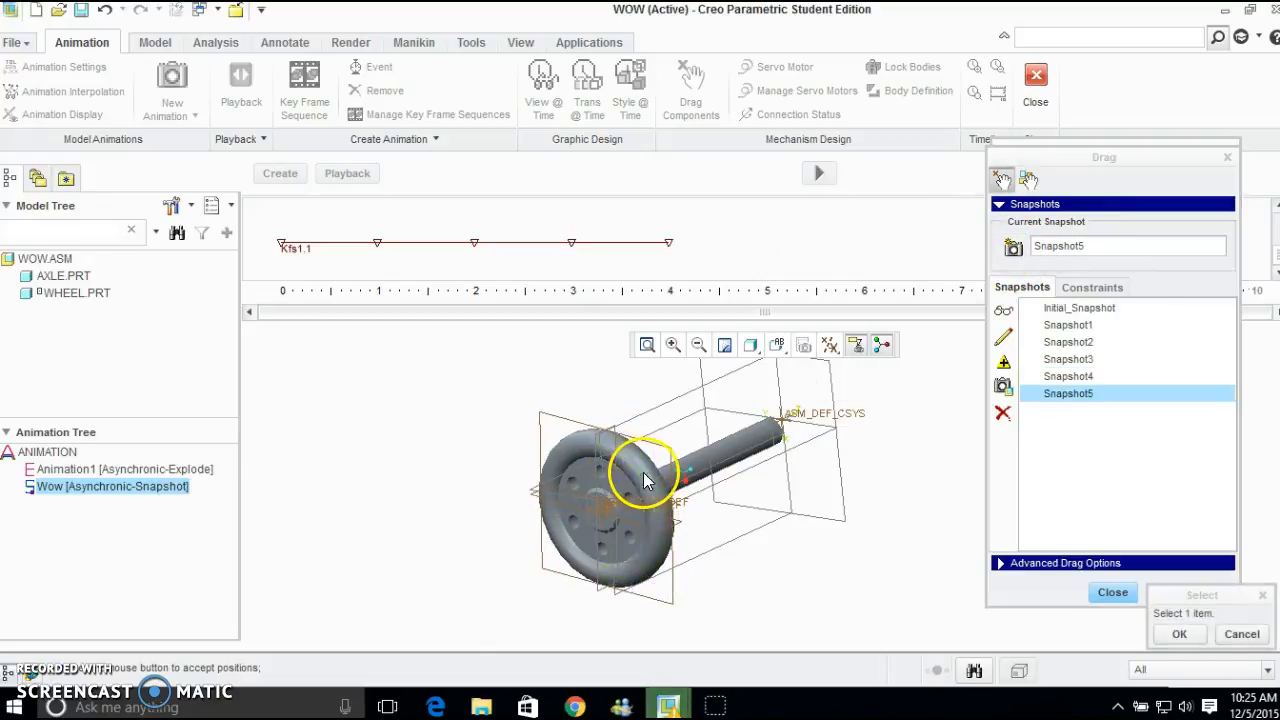
pyautogui.click(1013, 248)
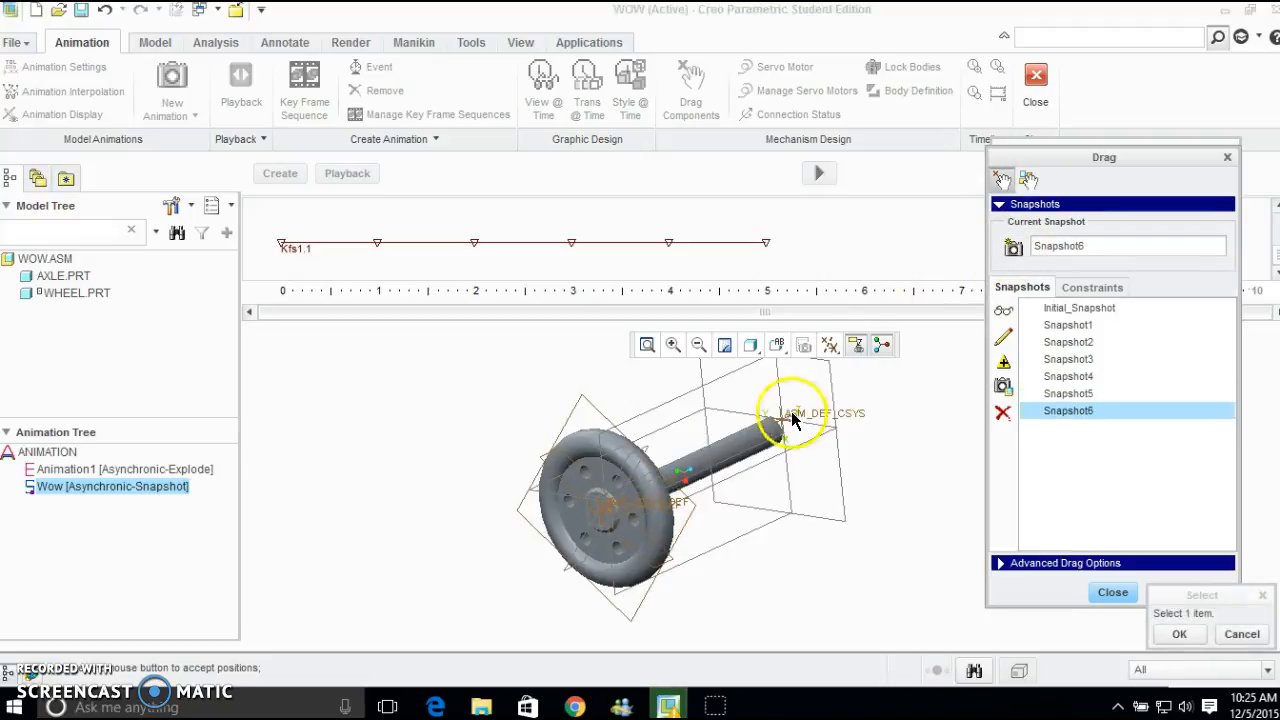
# Rotate the wheel about the axle in further small increments, capturing the seventh, eighth and ninth snapshots
pyautogui.click(650, 482)
pyautogui.click(679, 490)
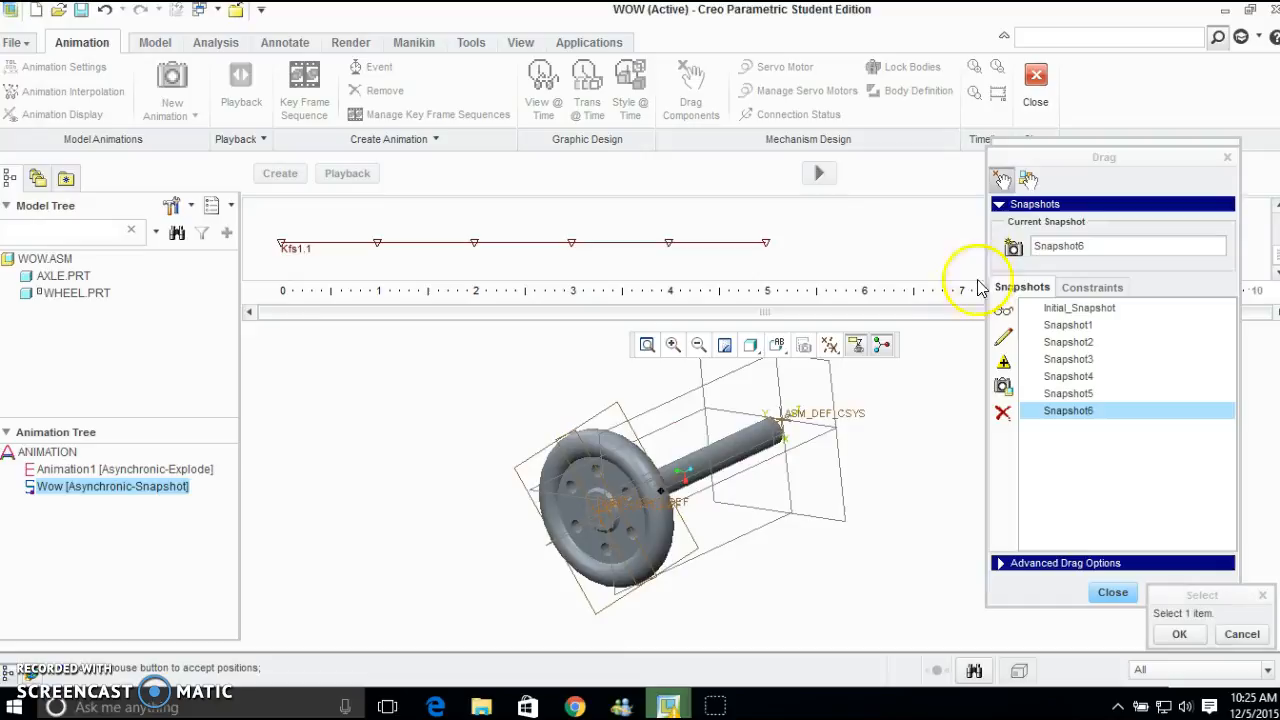
pyautogui.click(1013, 248)
pyautogui.click(633, 462)
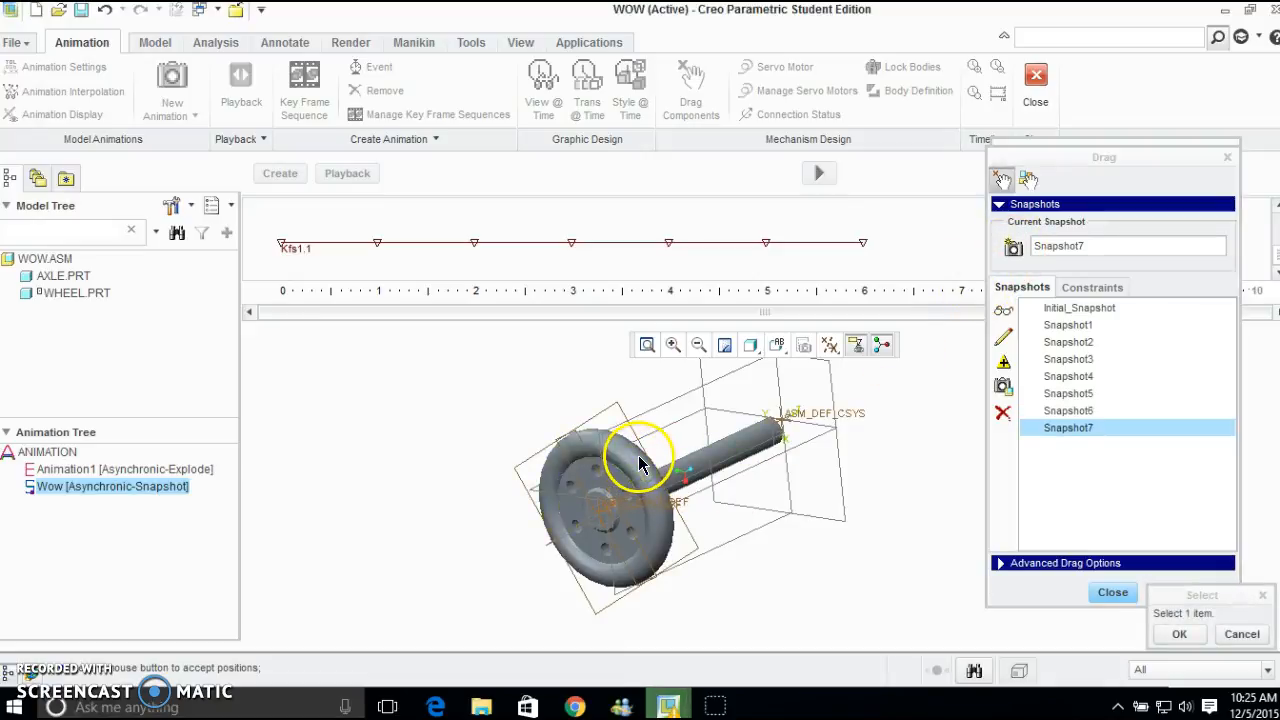
pyautogui.click(651, 466)
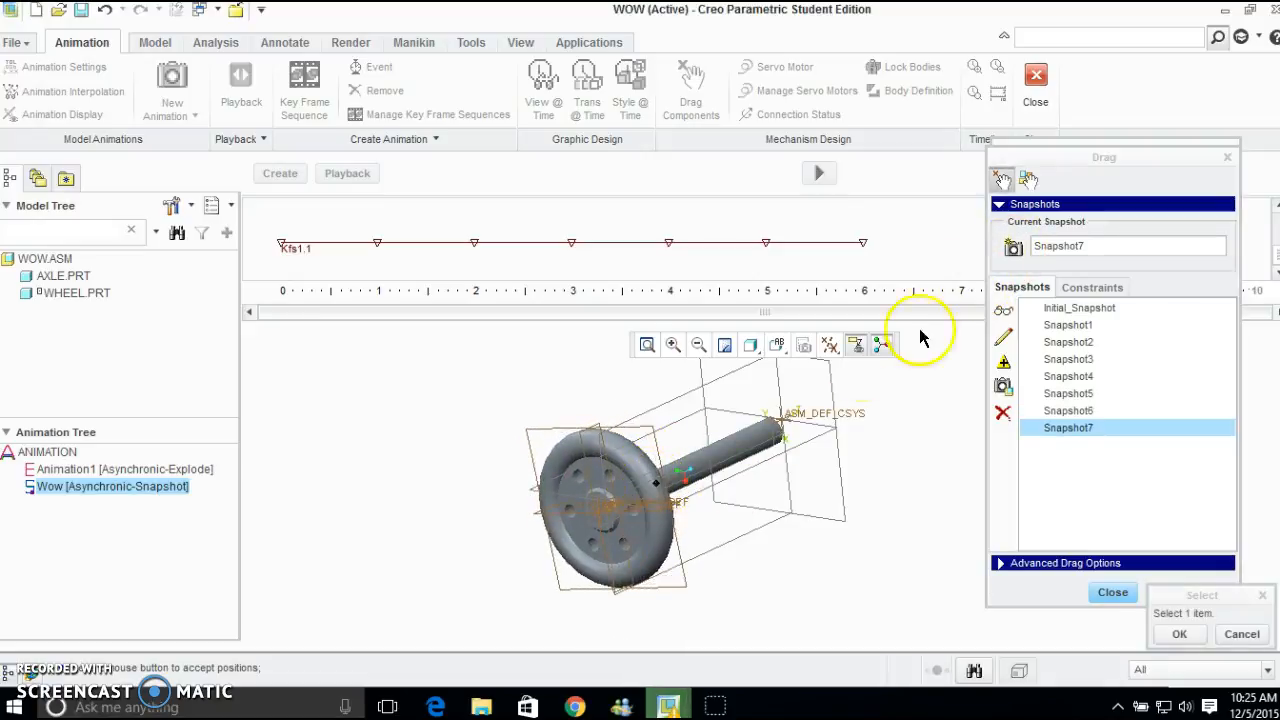
pyautogui.click(1013, 248)
pyautogui.click(636, 466)
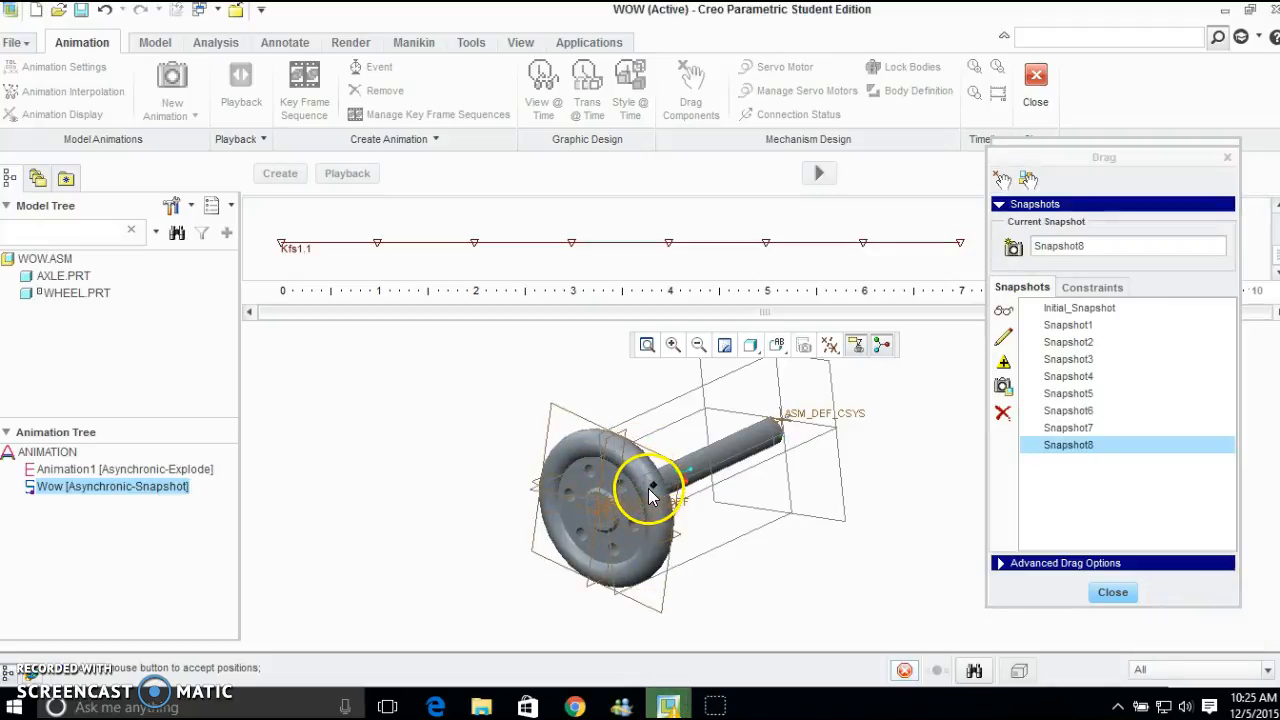
pyautogui.click(651, 478)
pyautogui.click(1008, 246)
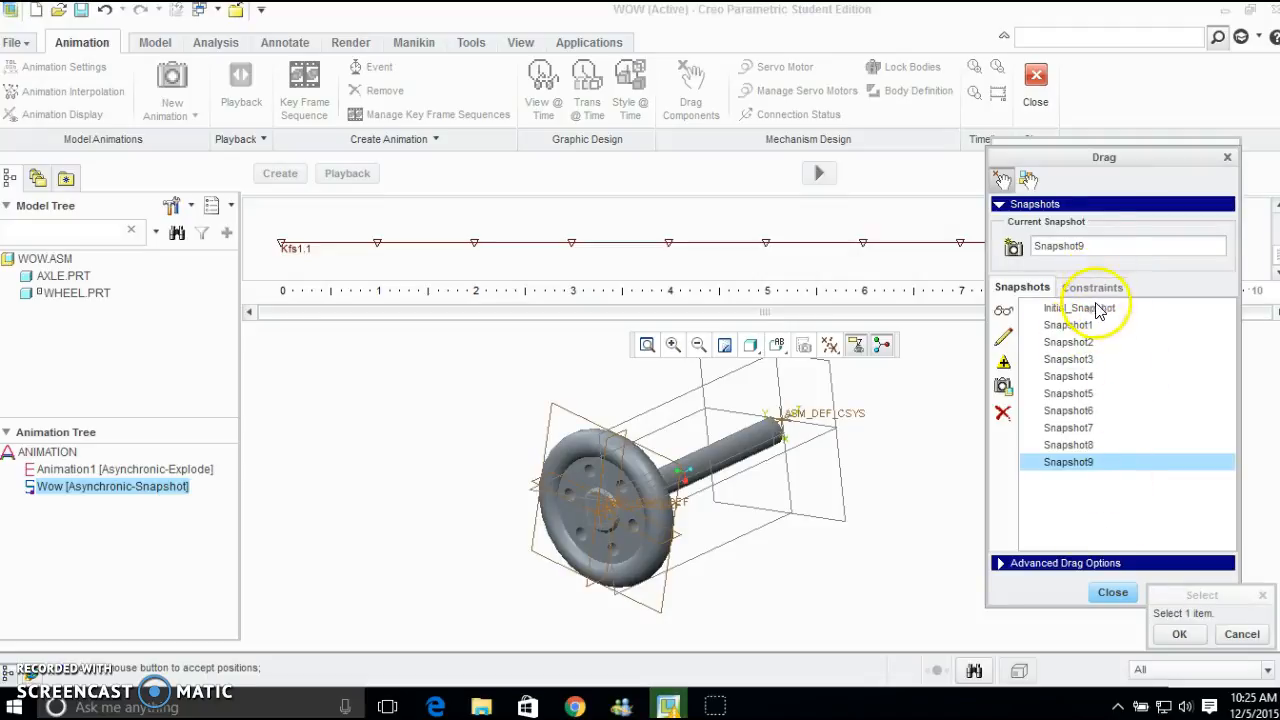
# Finish capturing snapshots and accept the key frame sequence with its default linear interpolation
pyautogui.click(1188, 639)
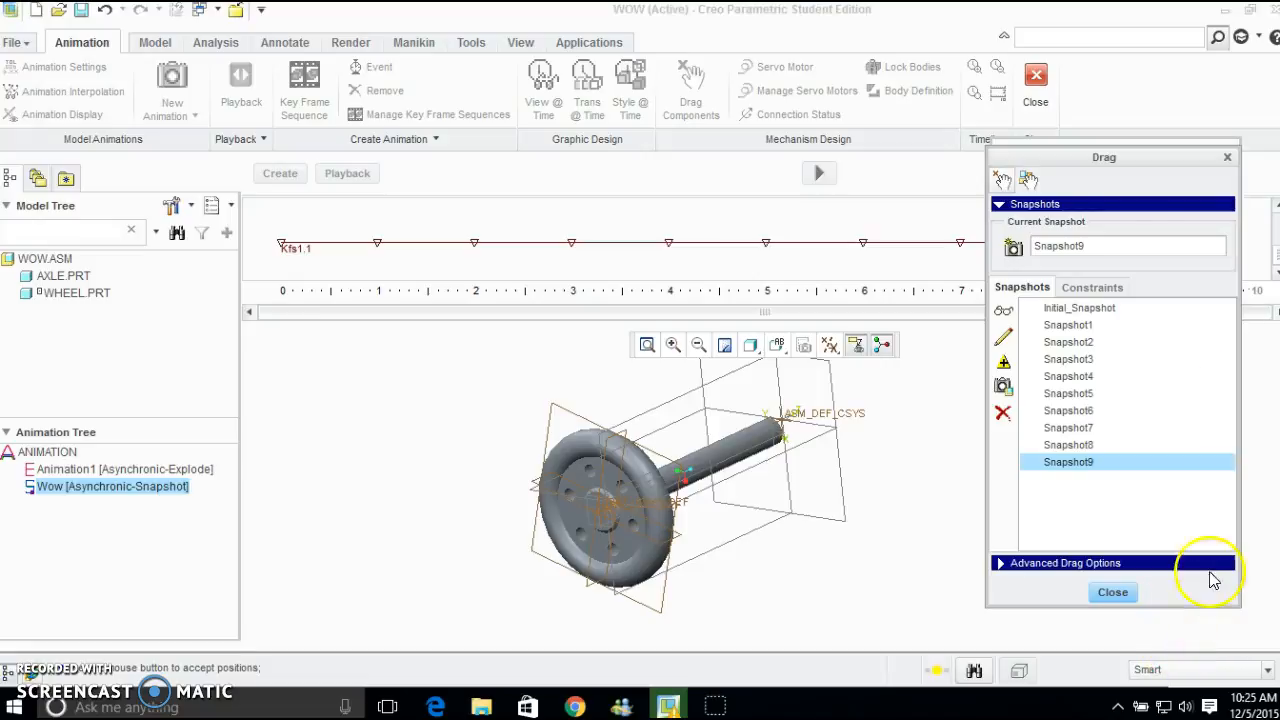
pyautogui.click(1113, 593)
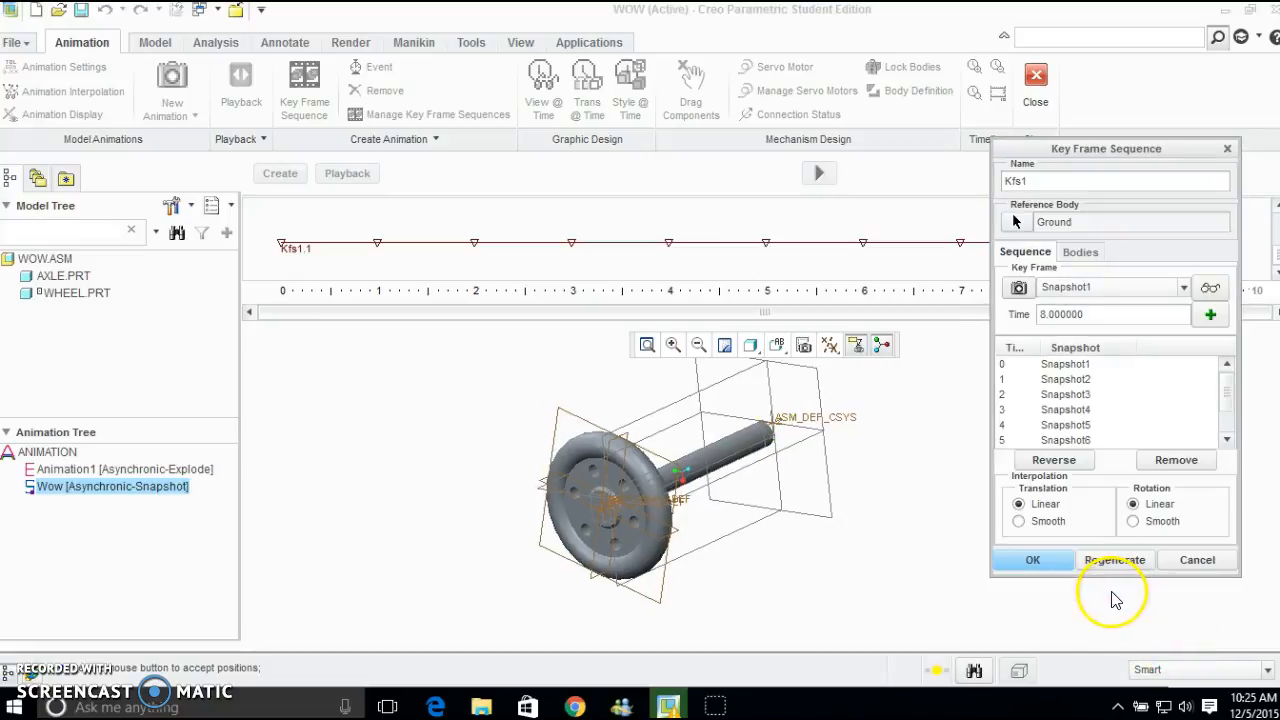
pyautogui.click(1054, 566)
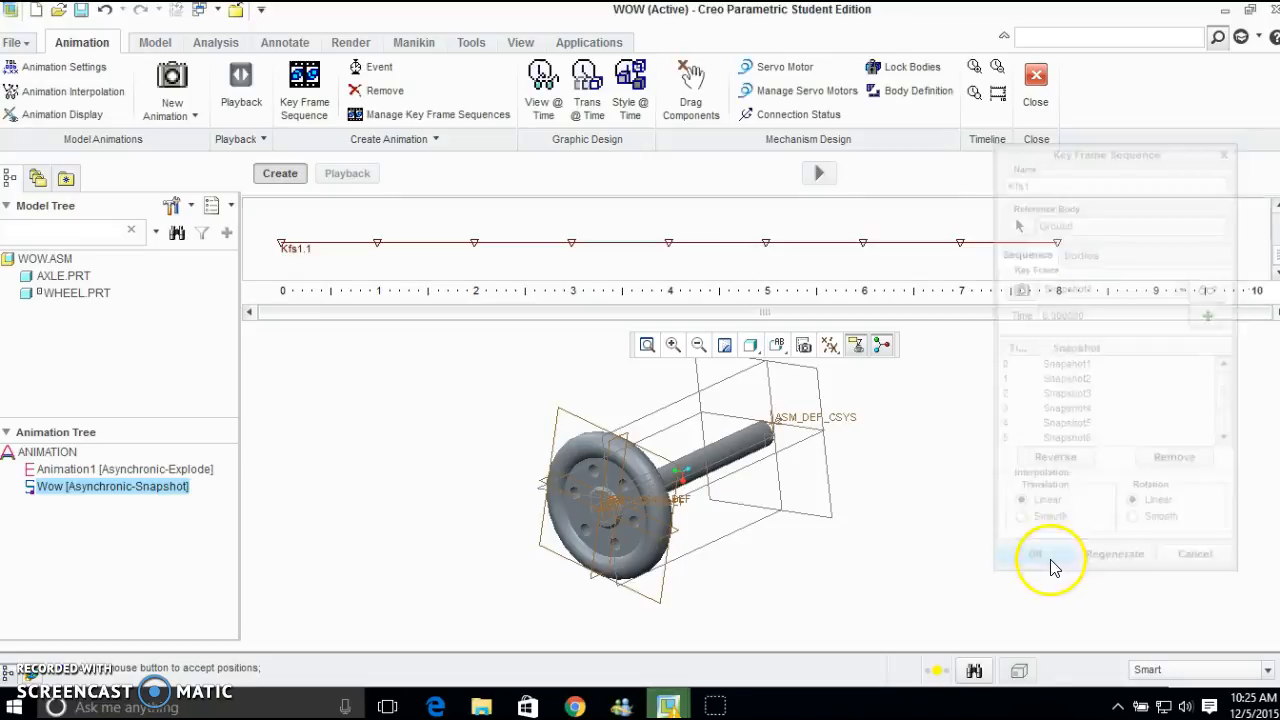
# Generate the Wow animation from the timeline, then run it again and overwrite the existing result set
pyautogui.click(818, 175)
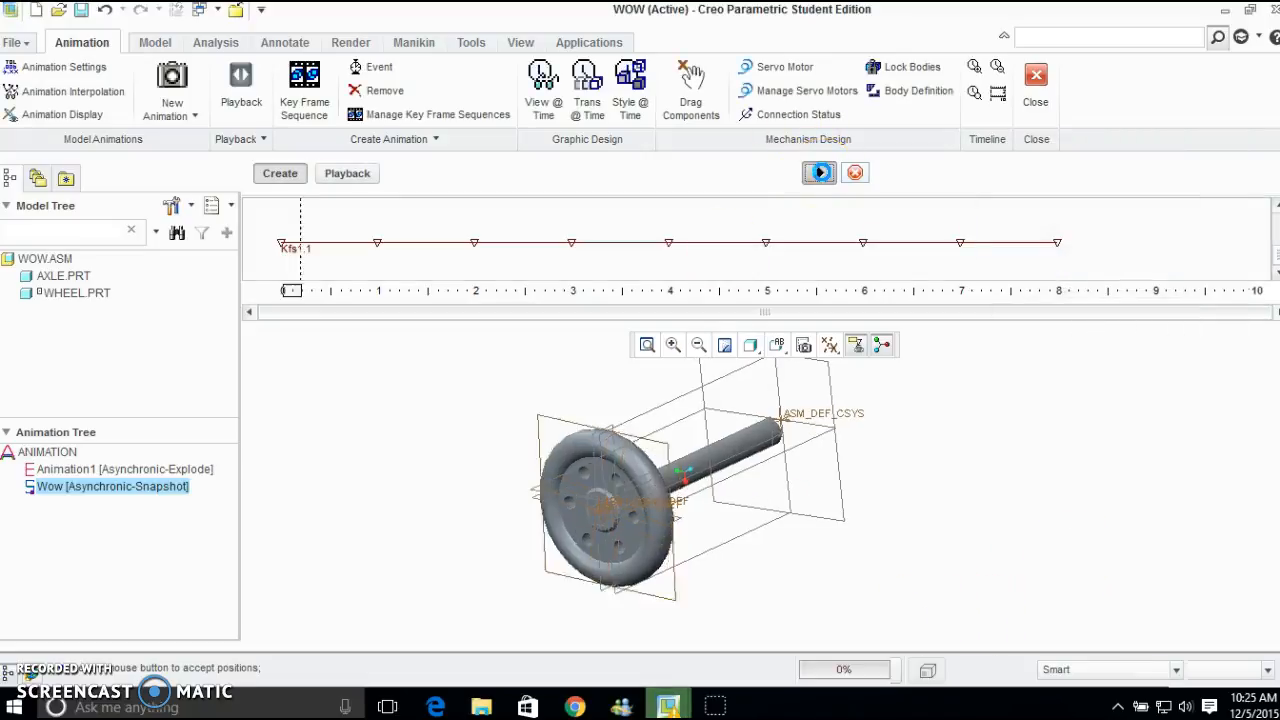
pyautogui.click(819, 176)
pyautogui.click(728, 382)
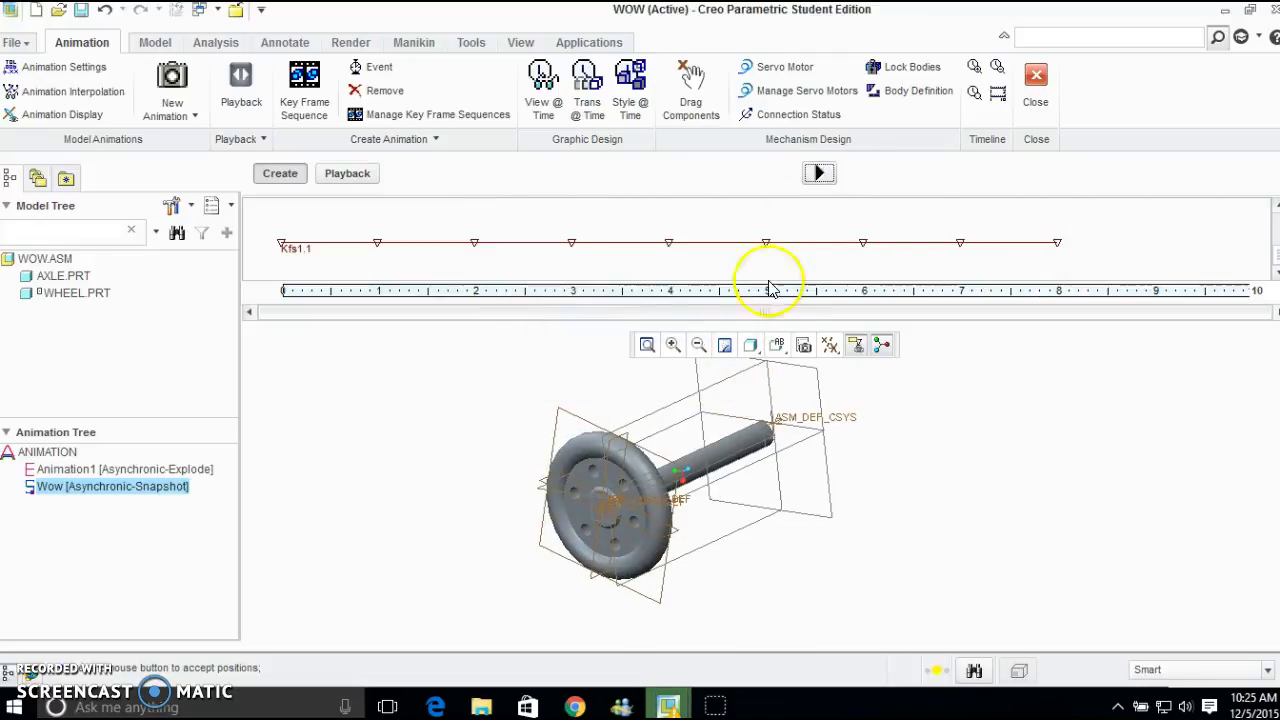
pyautogui.click(819, 173)
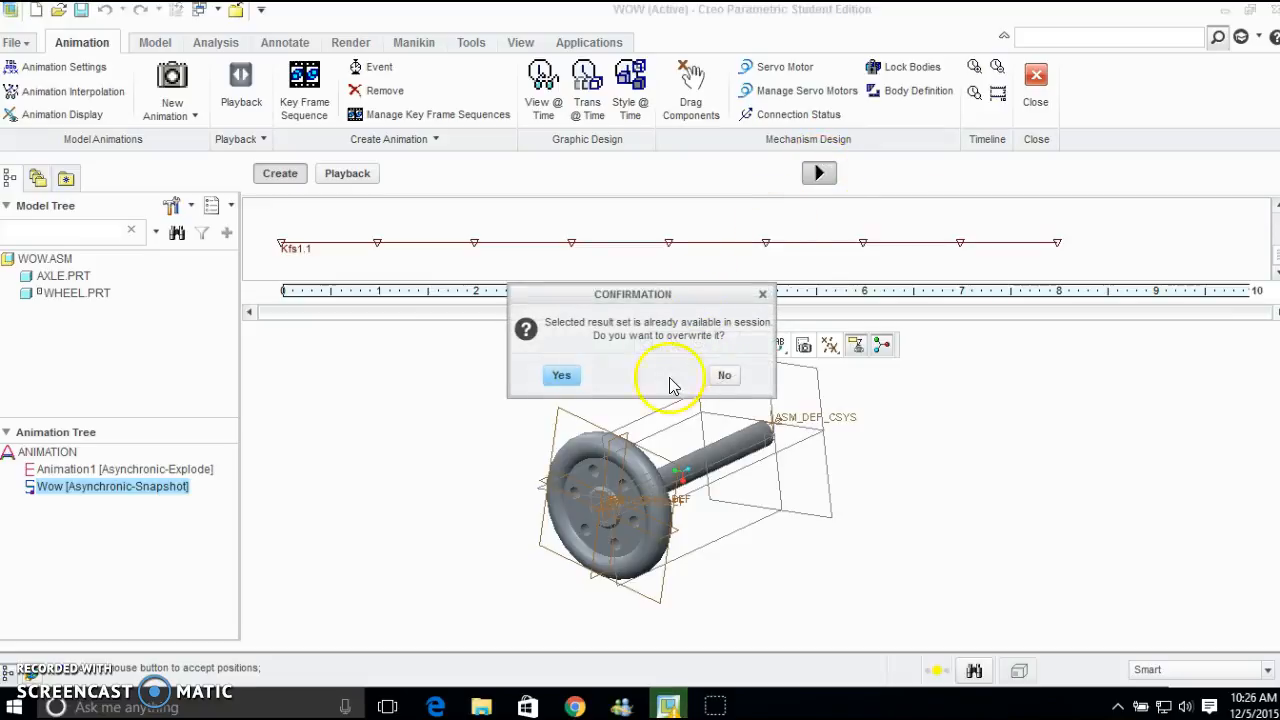
pyautogui.click(561, 375)
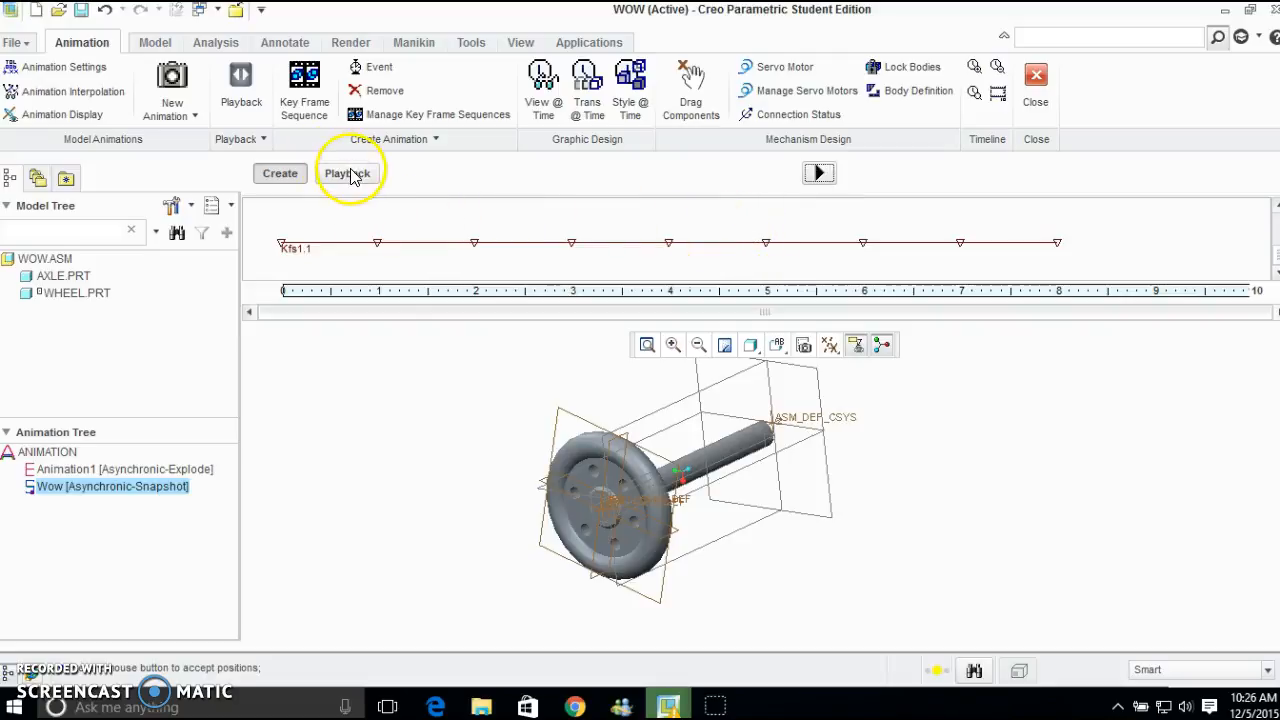
# Switch the Wow animation to playback mode and play the wheel's rotation forward and in reverse, stopping after each
pyautogui.click(350, 174)
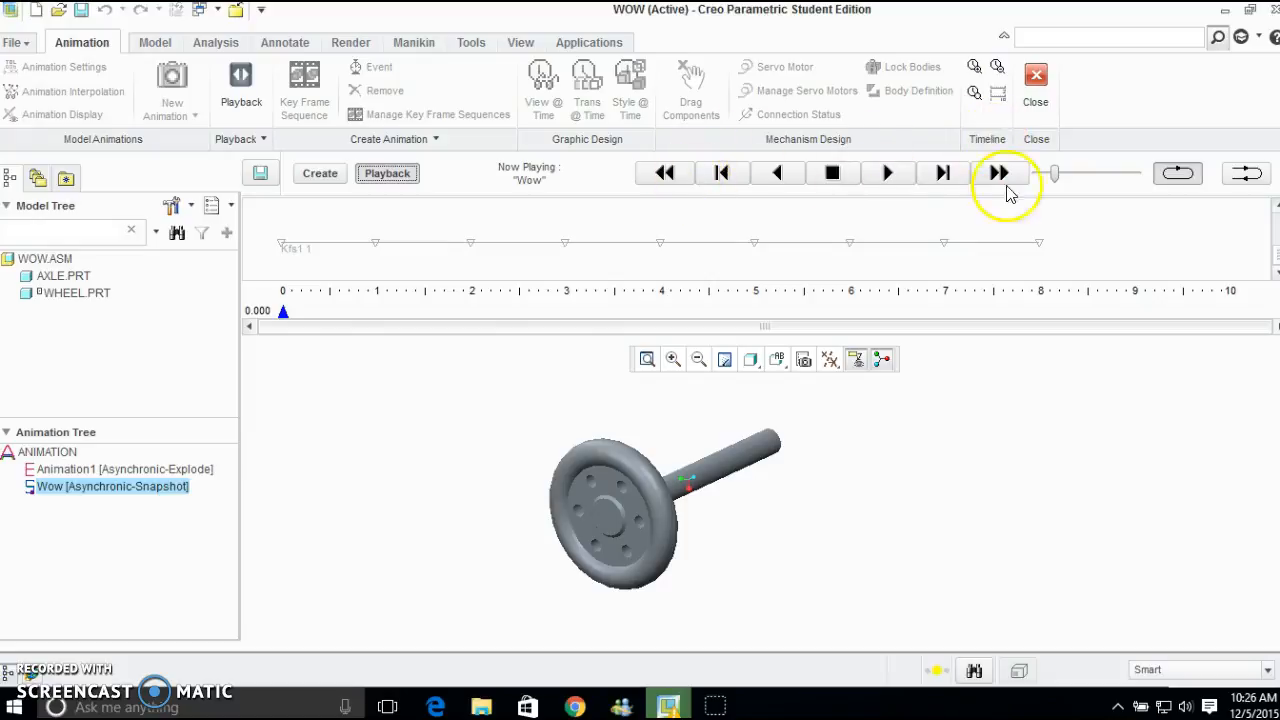
pyautogui.click(887, 173)
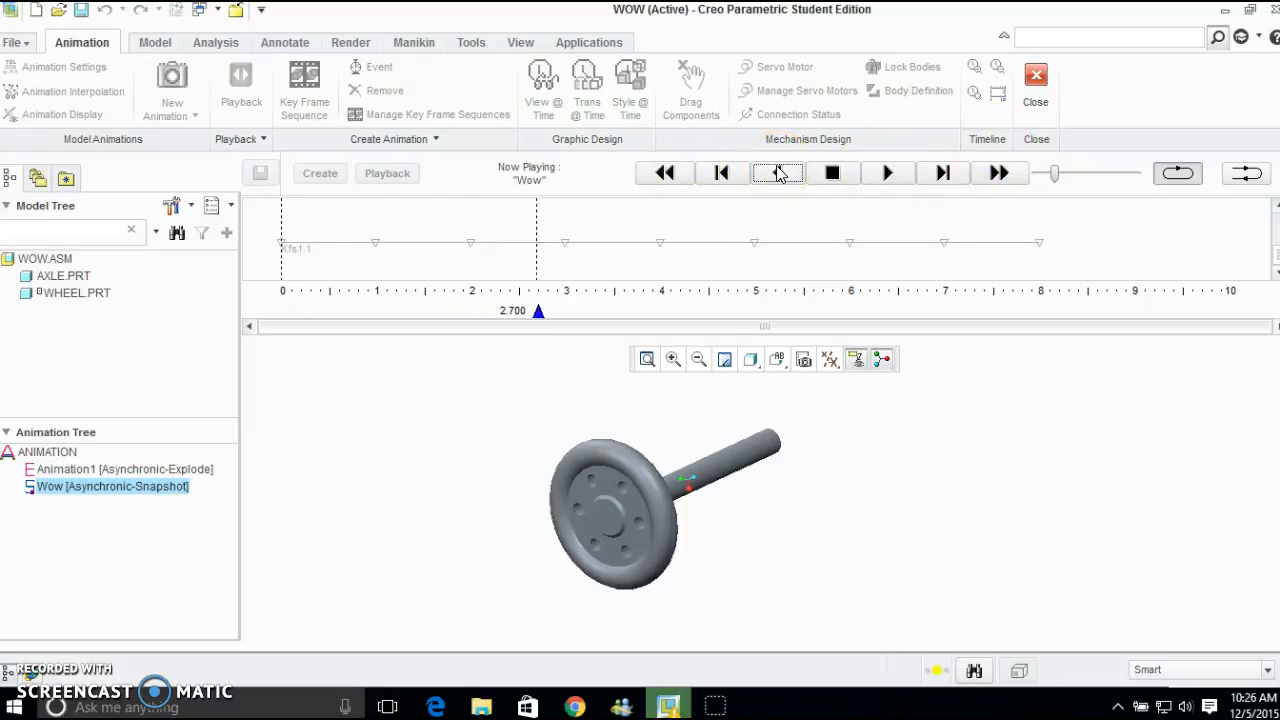
pyautogui.click(830, 175)
pyautogui.click(781, 174)
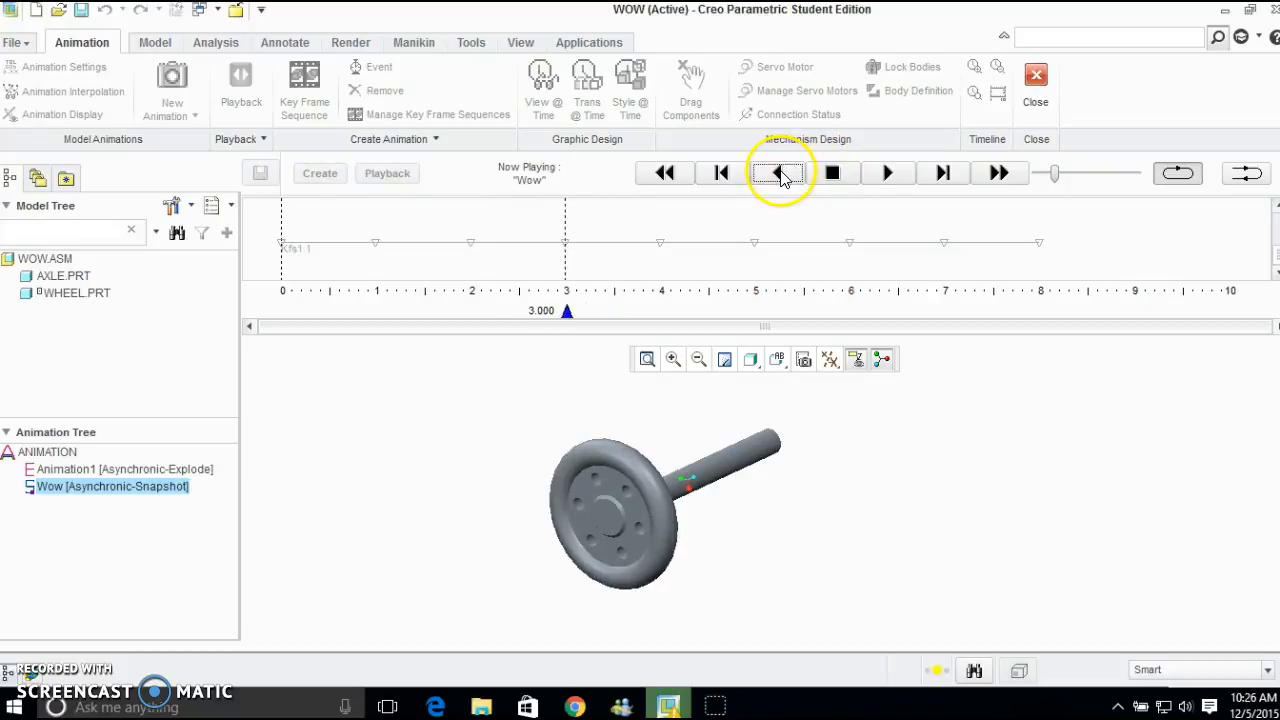
pyautogui.click(832, 174)
# Return the playback to the start of the animation, step forward along the timeline and jump to its end
pyautogui.click(731, 176)
pyautogui.click(665, 174)
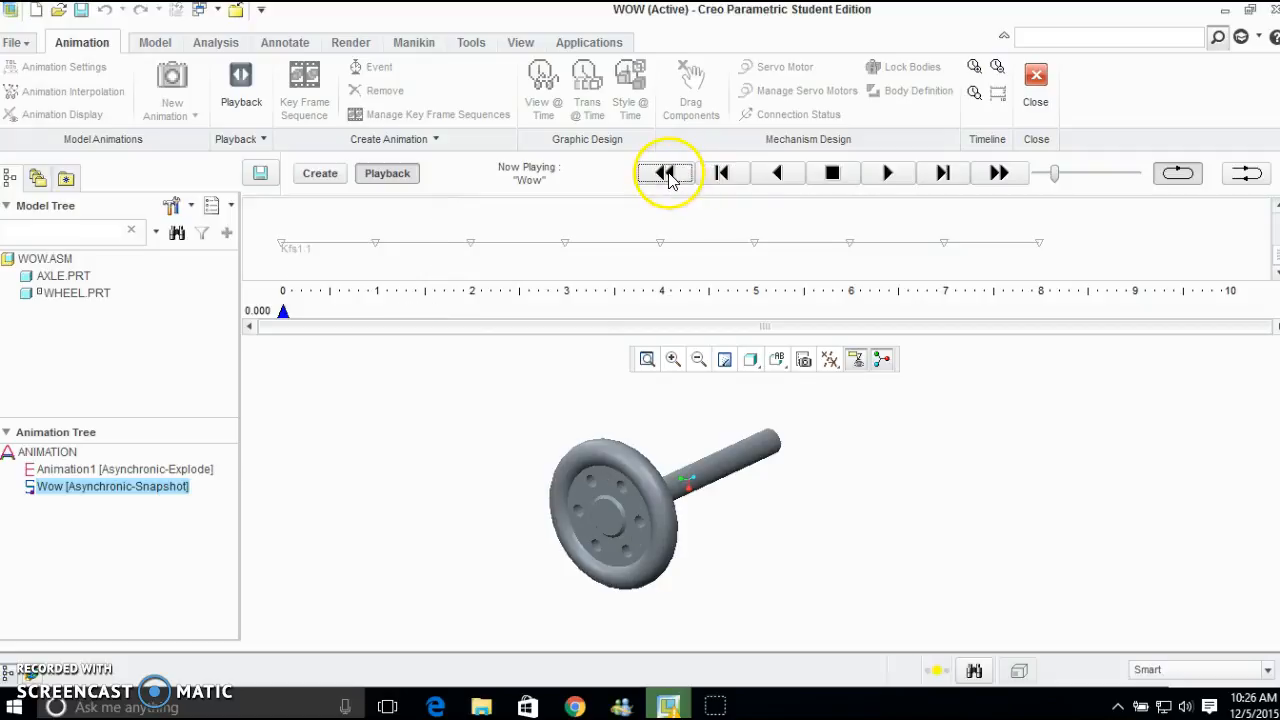
pyautogui.click(940, 172)
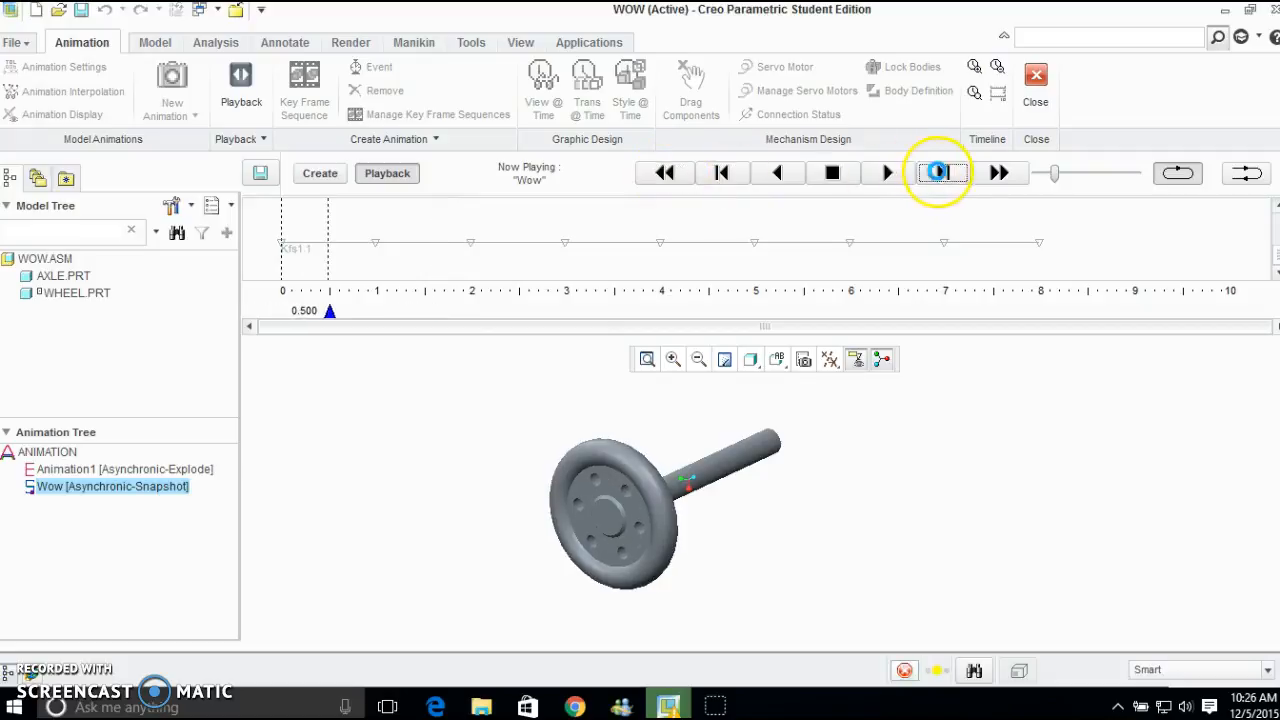
pyautogui.click(1002, 174)
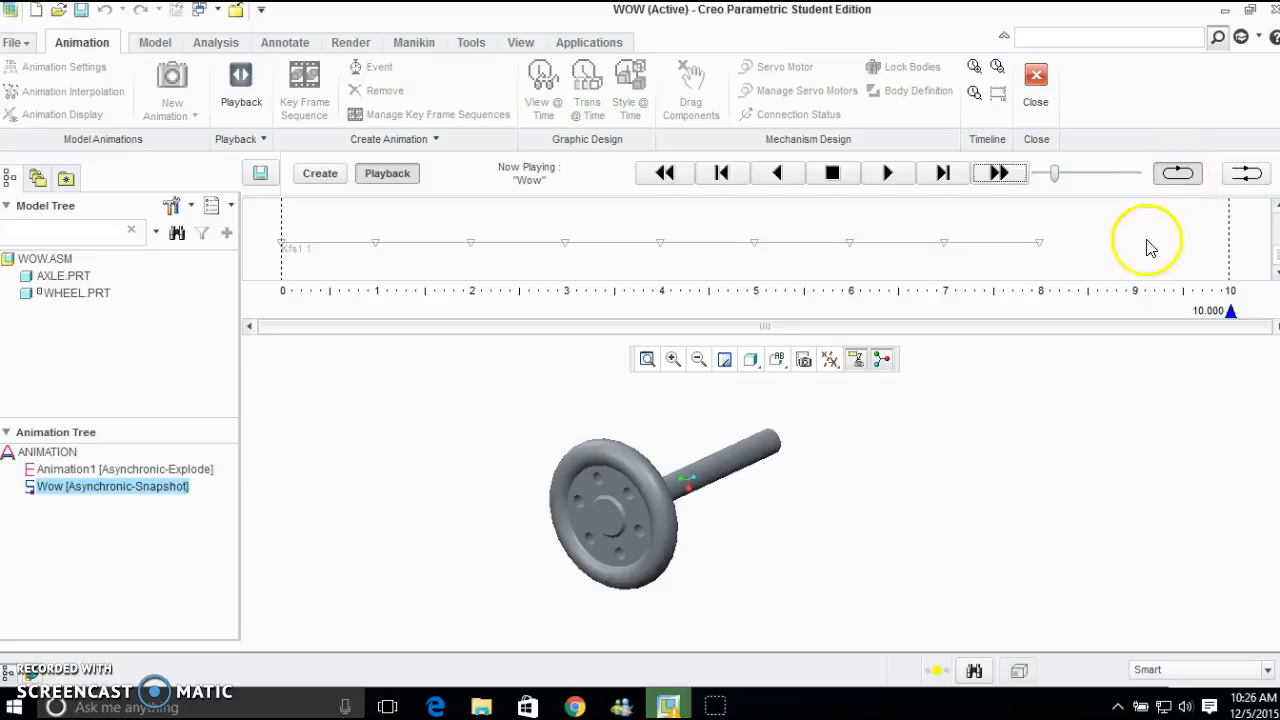
# Replay the wheel animation forward with continuous looping and stop it partway through the timeline
pyautogui.click(1180, 175)
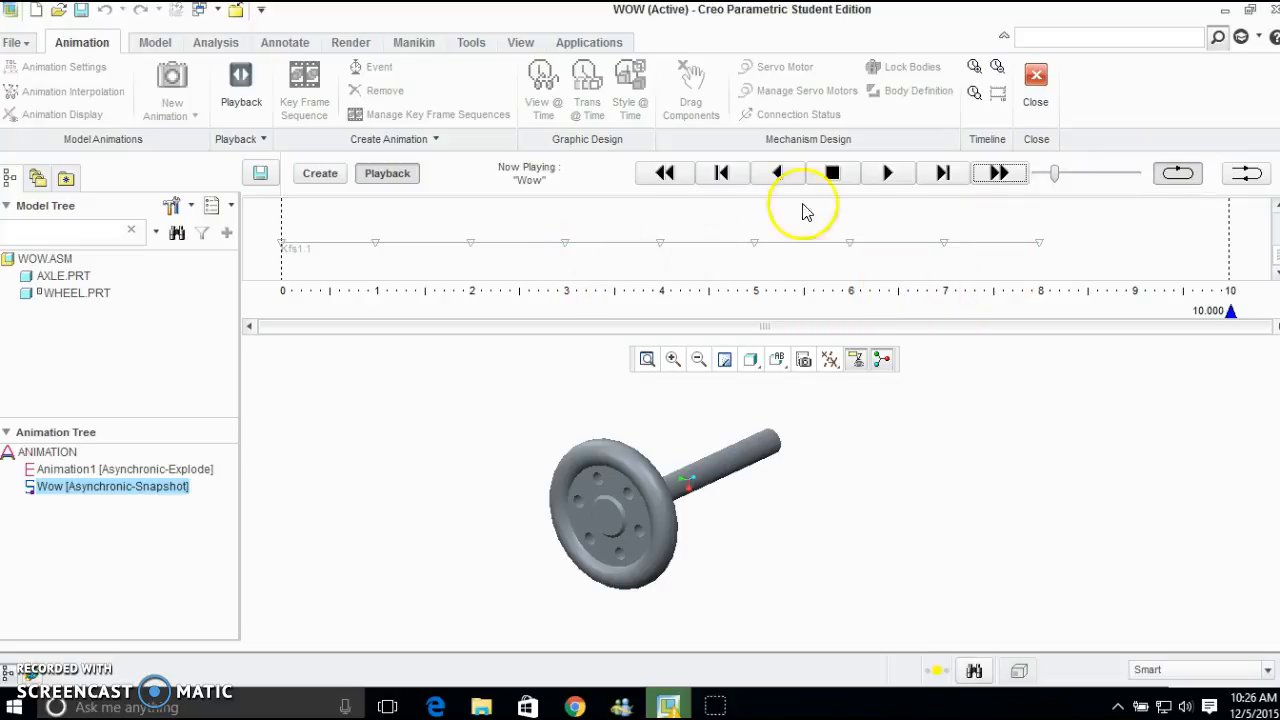
pyautogui.click(888, 173)
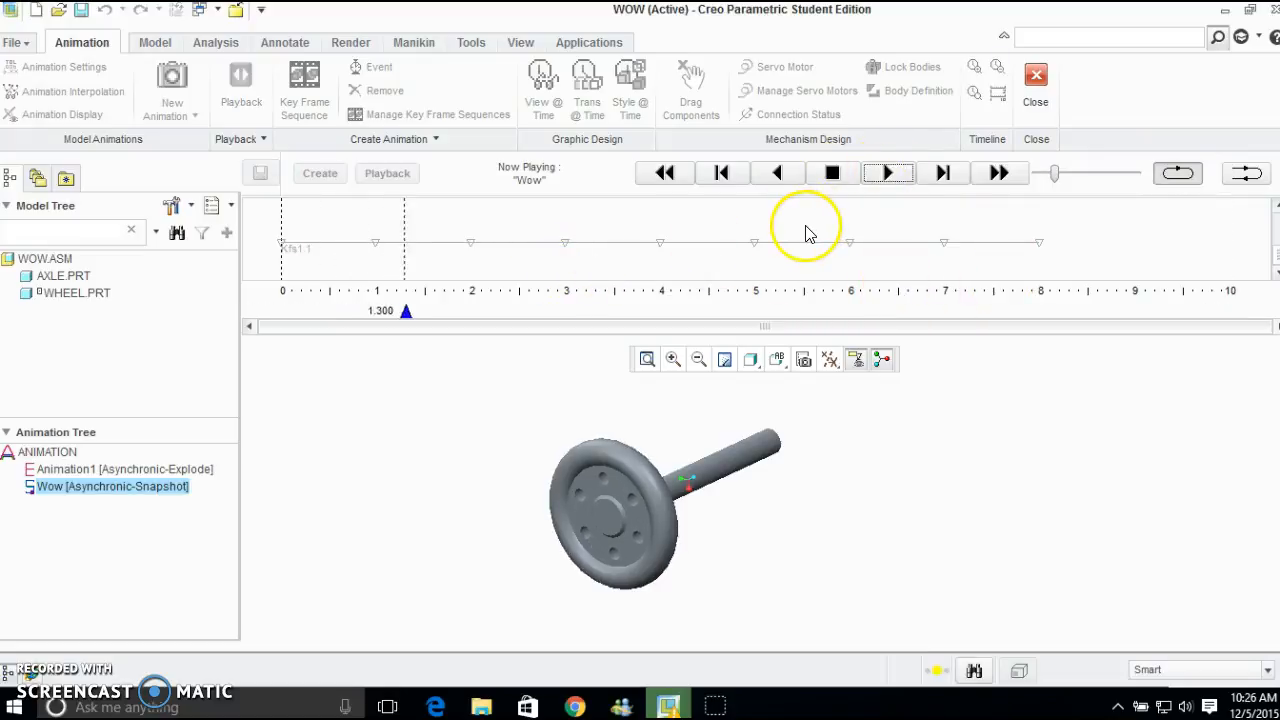
pyautogui.click(833, 175)
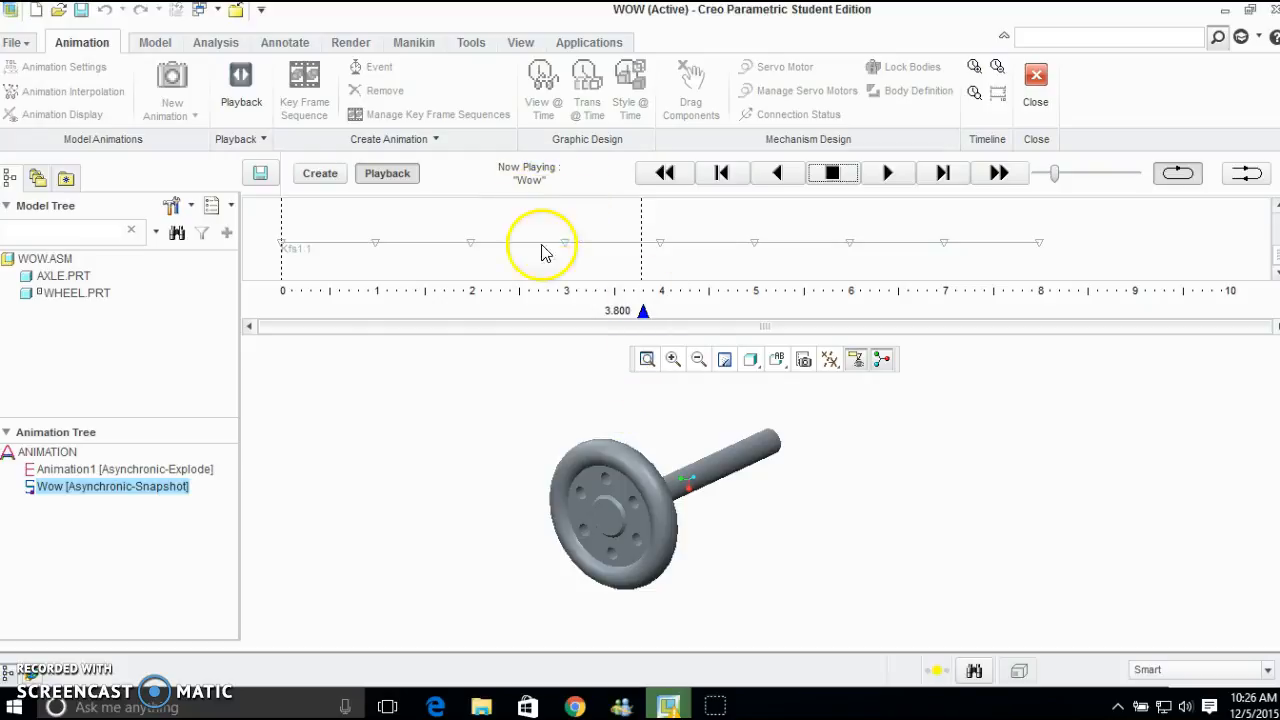
# Open the video capture settings for exporting the wheel animation and move the dialog clear of the timeline
pyautogui.click(261, 176)
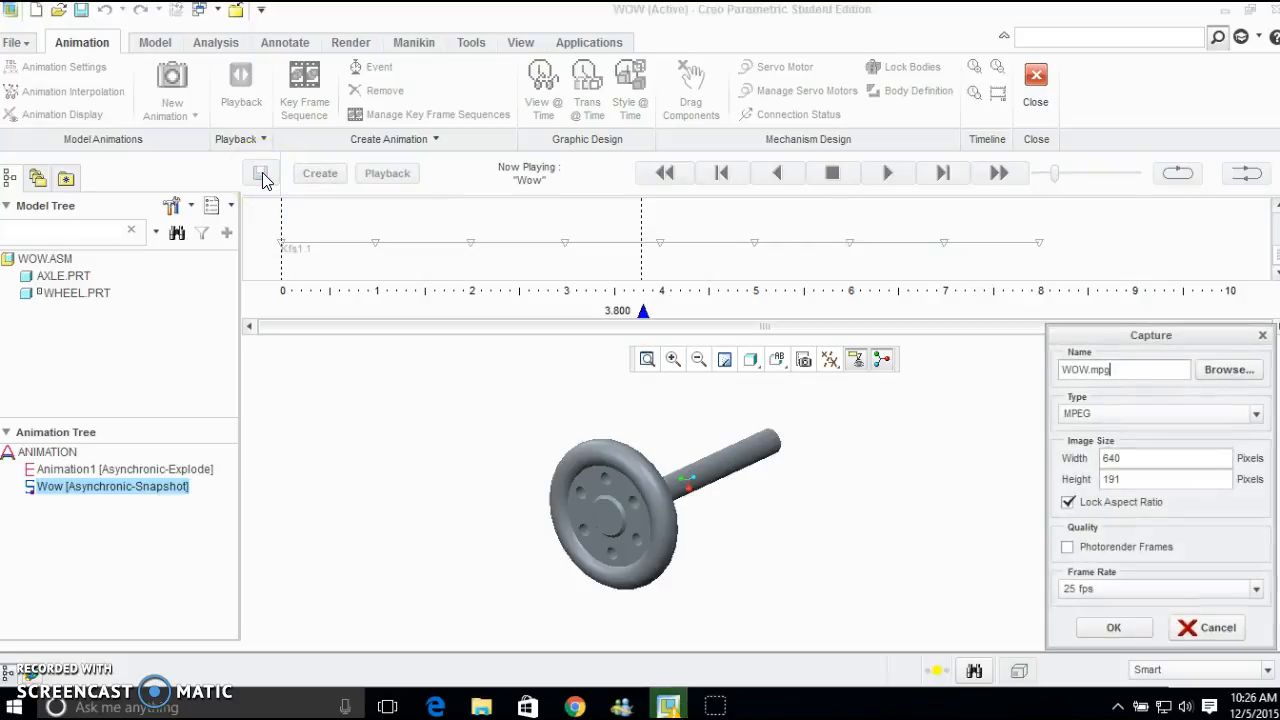
pyautogui.moveTo(1211, 344); pyautogui.dragTo(1088, 180)
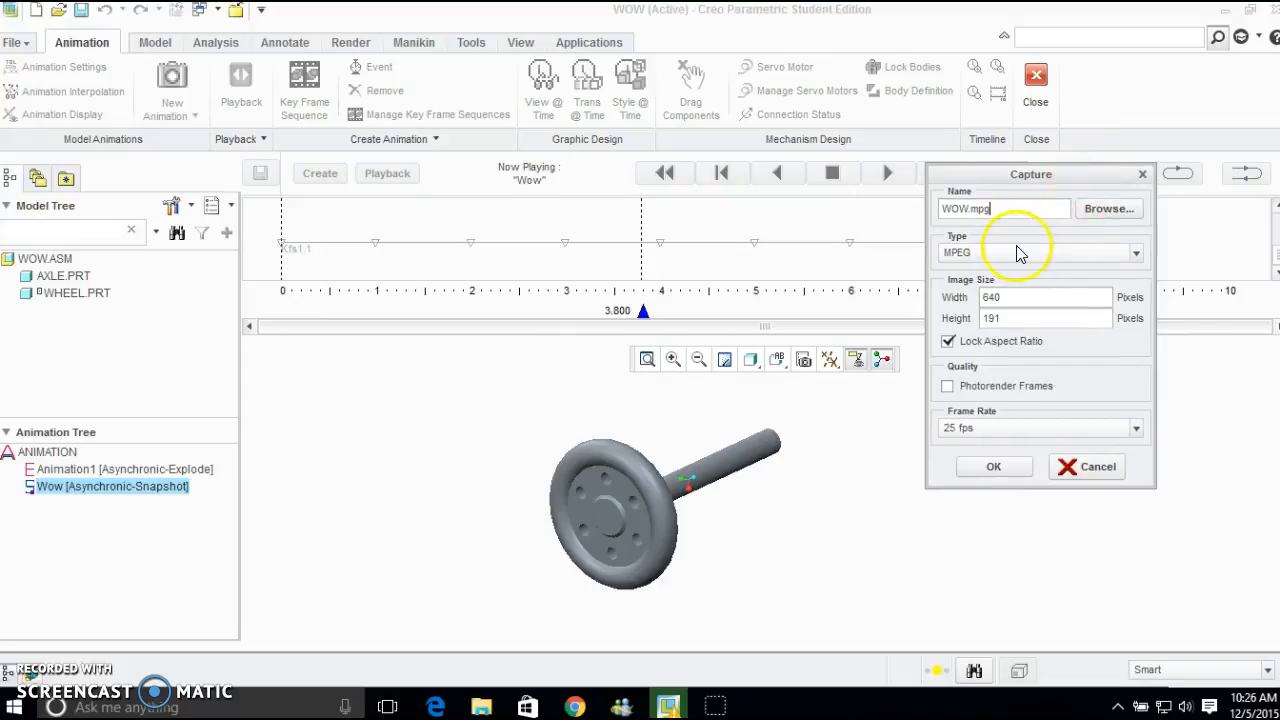